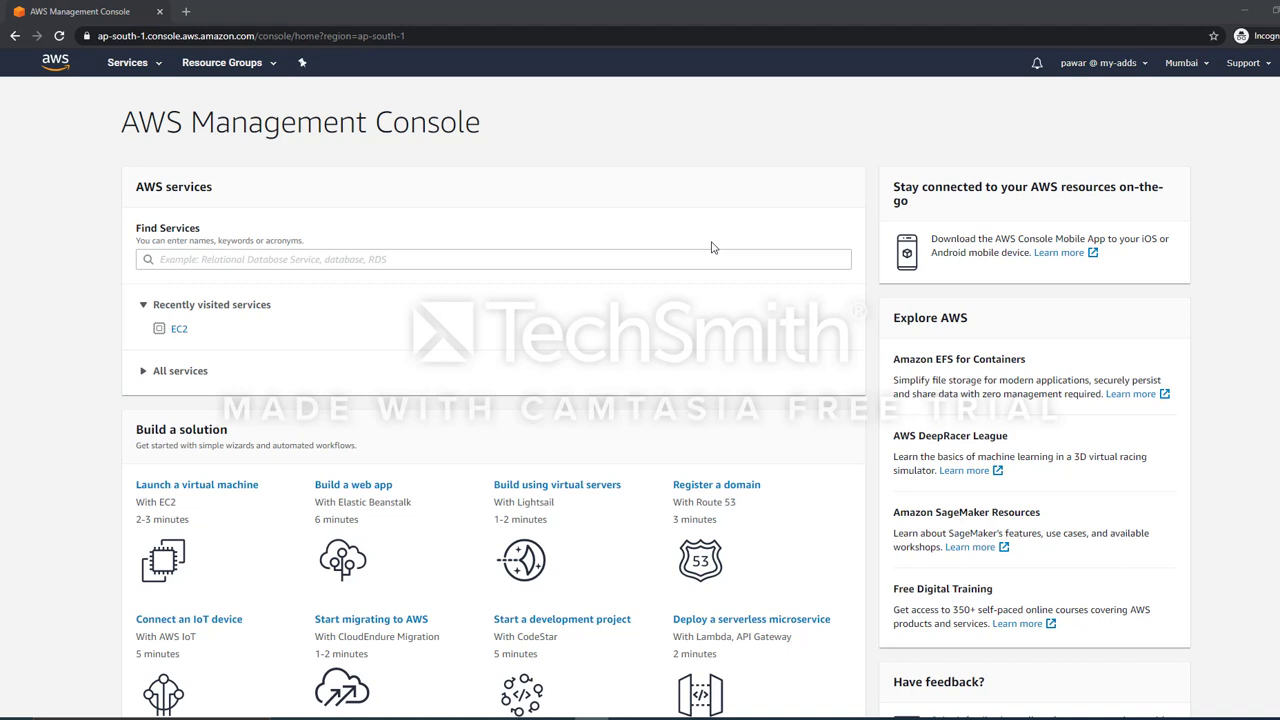
Find the EC2 service, go to its instances list and start launching a new instance
{"action": "left_click", "coordinate": [637, 262]}
{"action": "type", "text": "Ec2"}
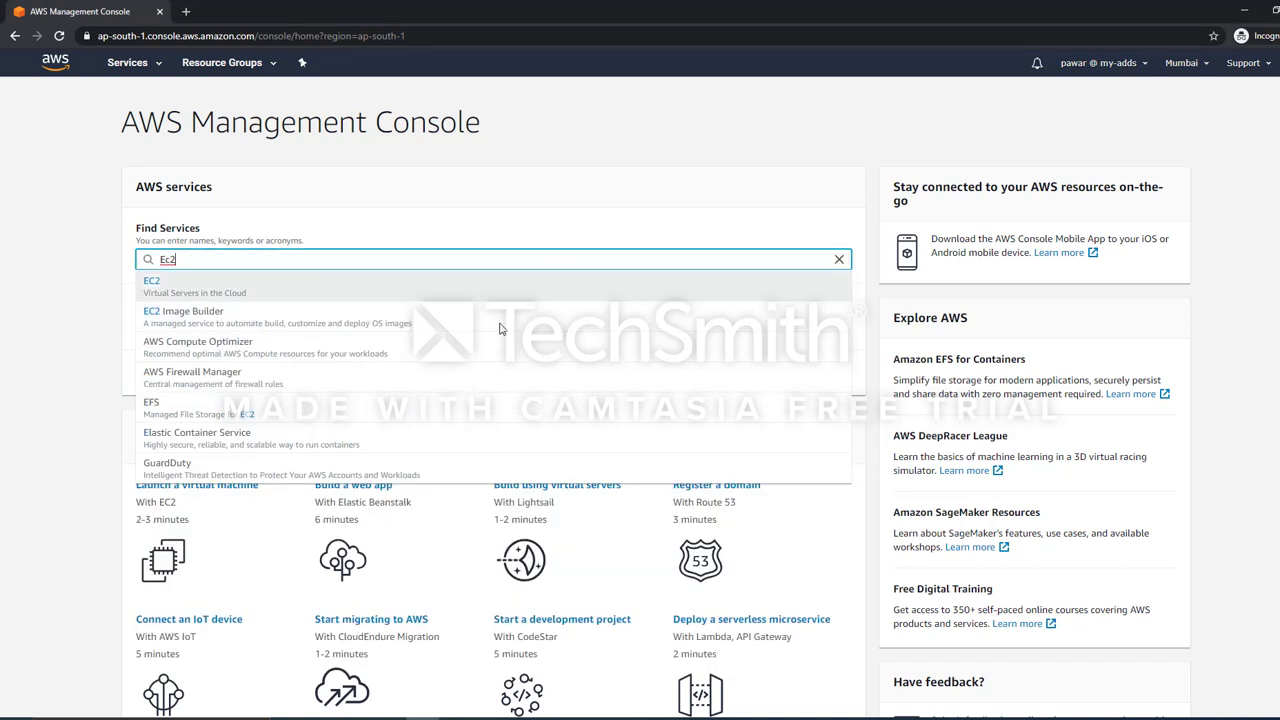
{"action": "left_click", "coordinate": [437, 293]}
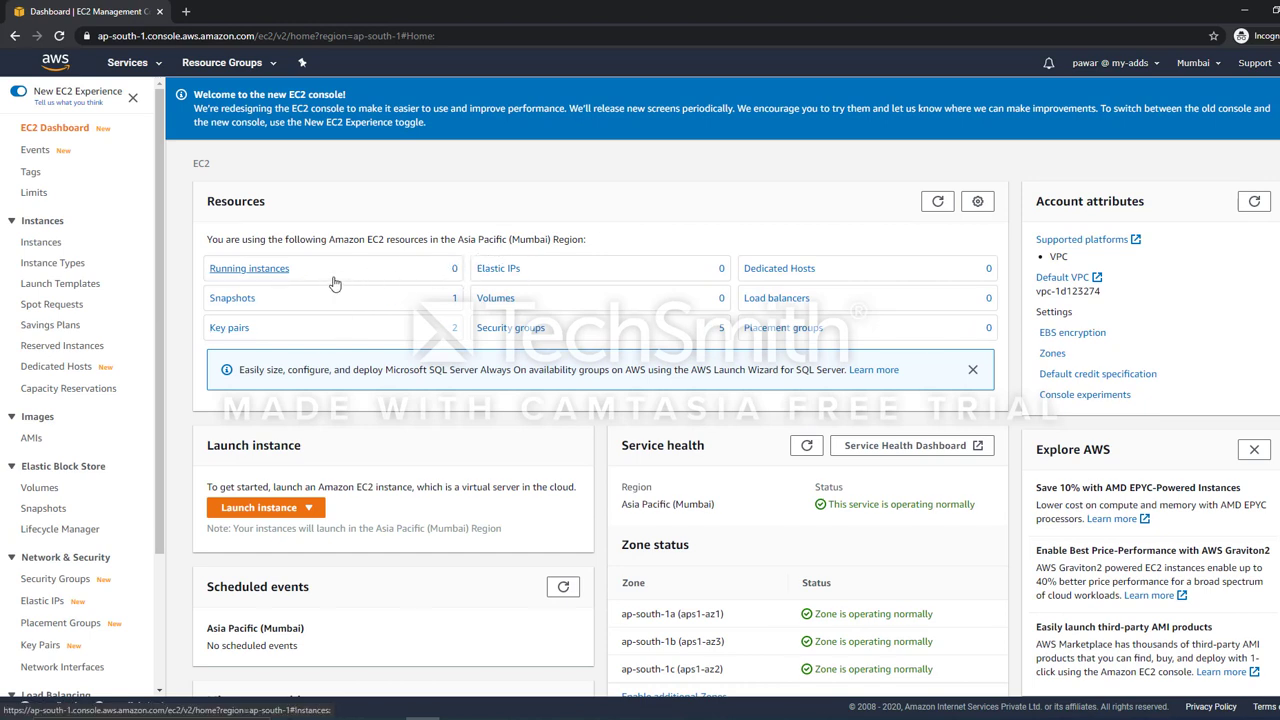
{"action": "left_click", "coordinate": [47, 243]}
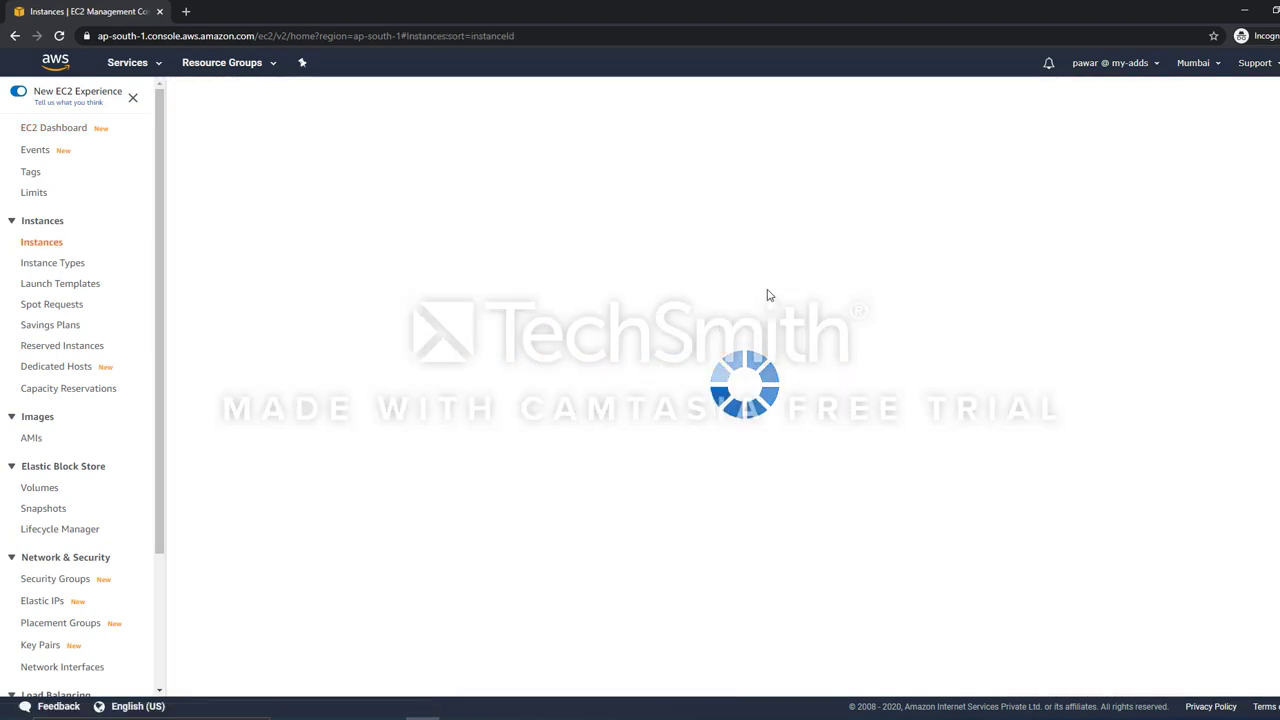
{"action": "left_click", "coordinate": [755, 237]}
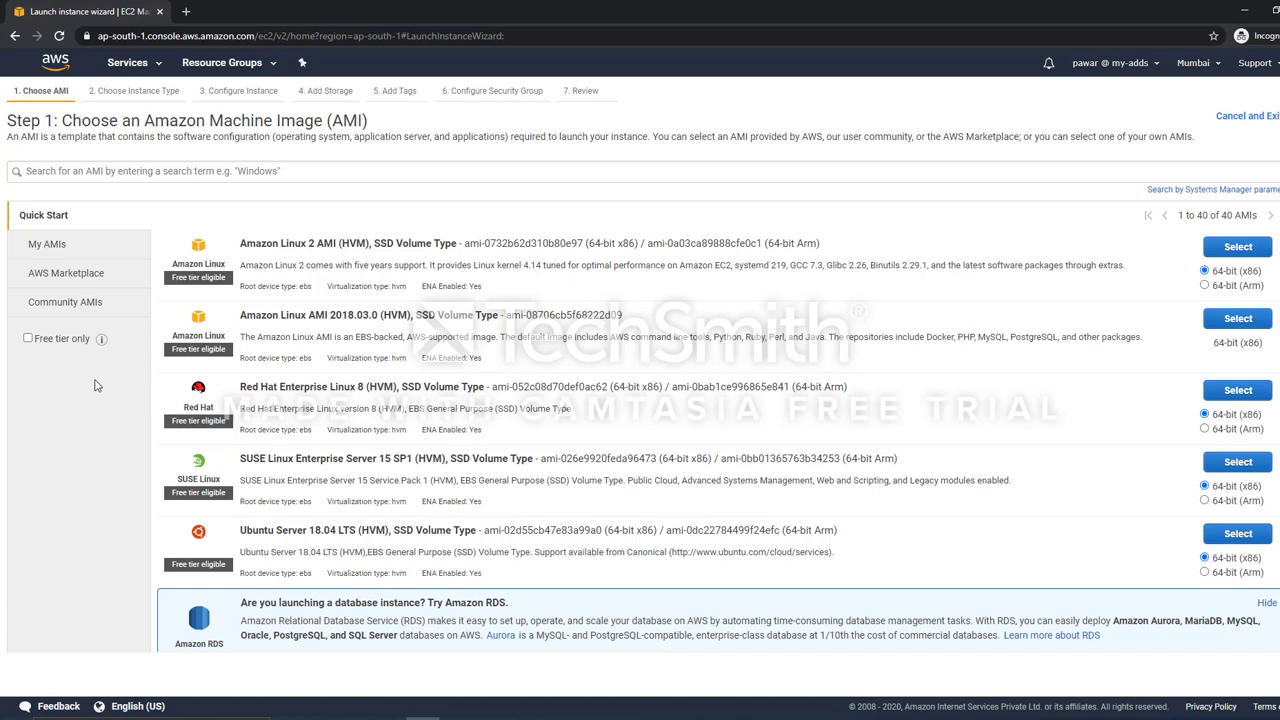
Restrict the machine images to free tier only and select Ubuntu Server 18.04 LTS (HVM), 64-bit (x86)
{"action": "left_click", "coordinate": [28, 339]}
{"action": "scroll", "coordinate": [483, 352], "scroll_direction": "down", "scroll_amount": 2}
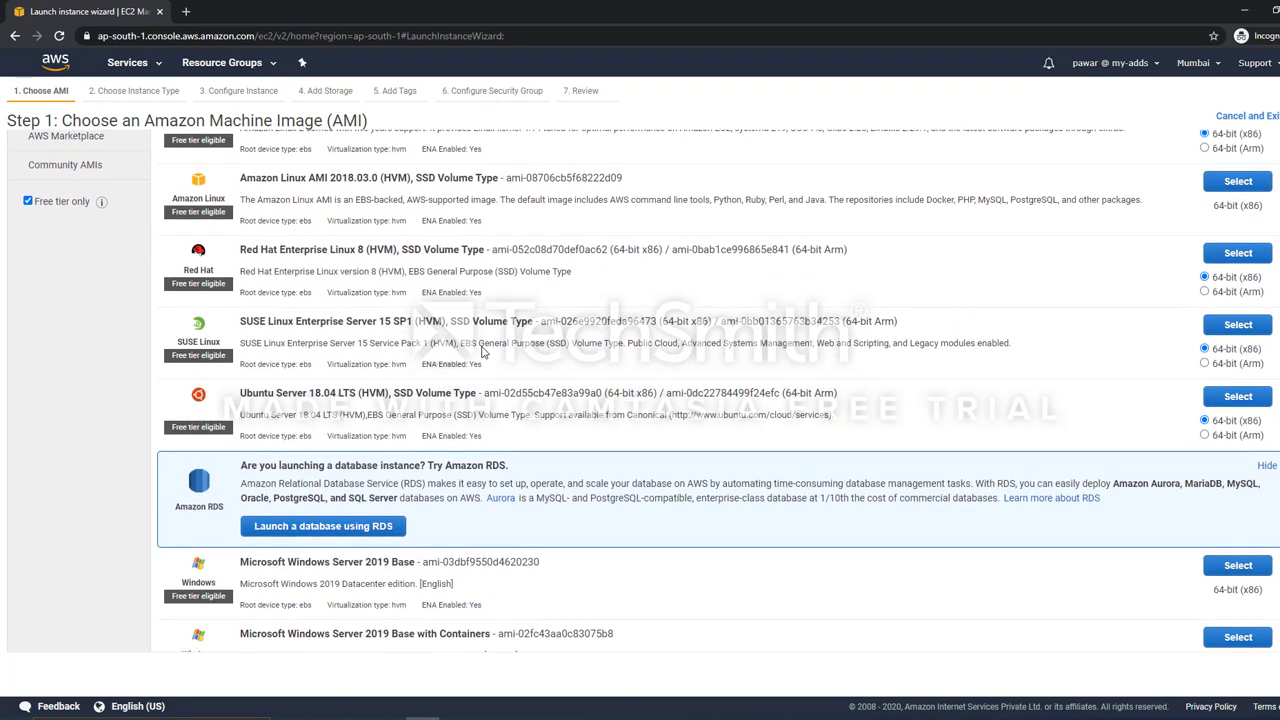
{"action": "left_click_drag", "start_coordinate": [239, 392], "coordinate": [325, 400]}
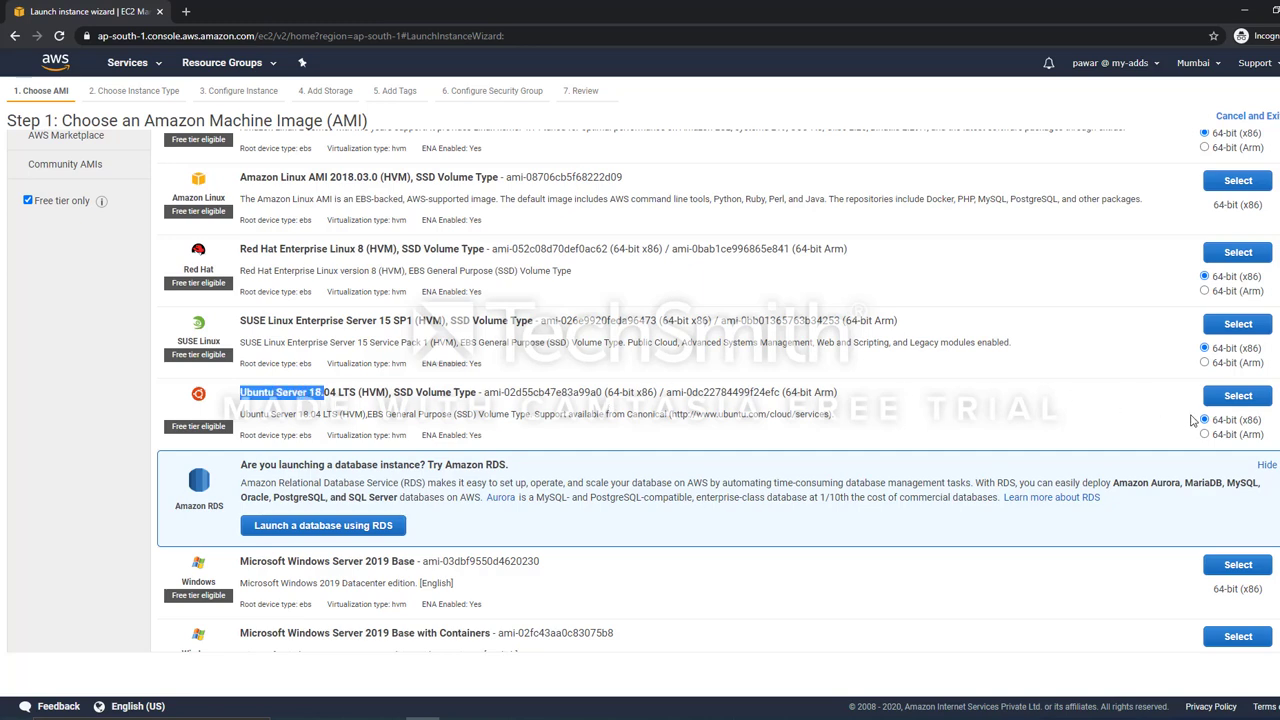
{"action": "left_click", "coordinate": [1245, 397]}
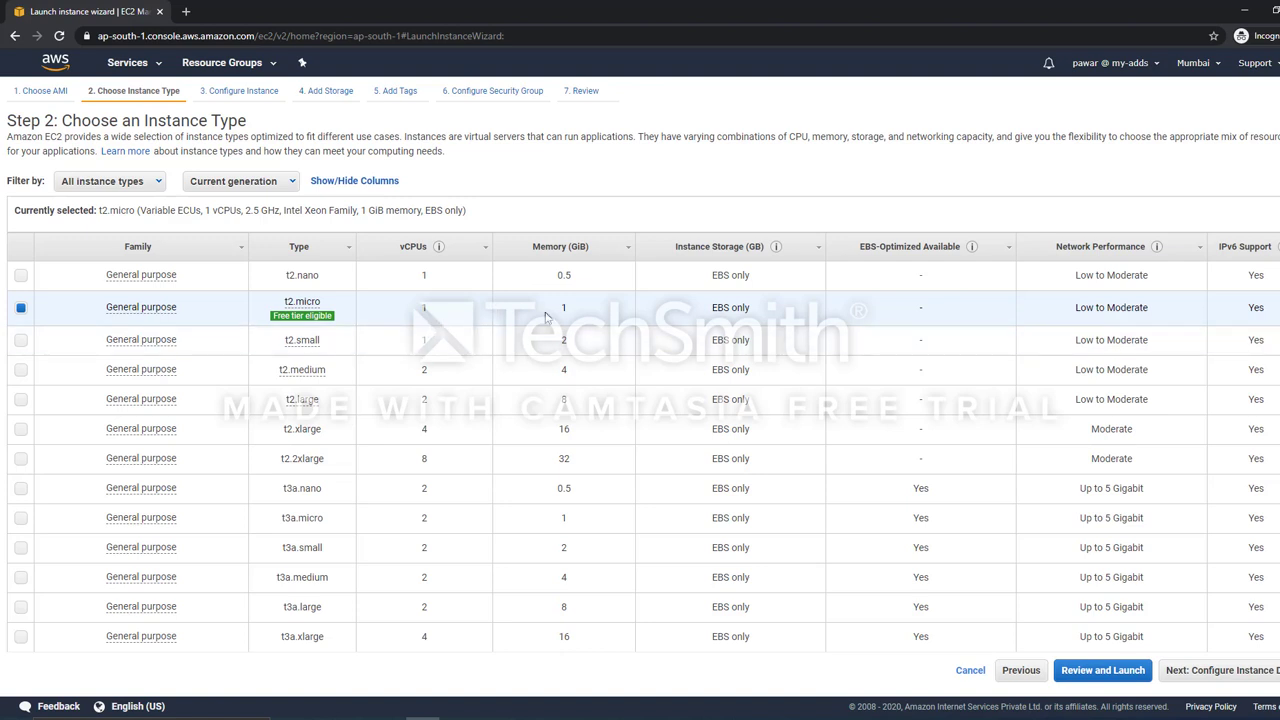
Choose the free-tier eligible t2.micro instance type and continue to the instance details
{"action": "mouse_move", "coordinate": [316, 316]}
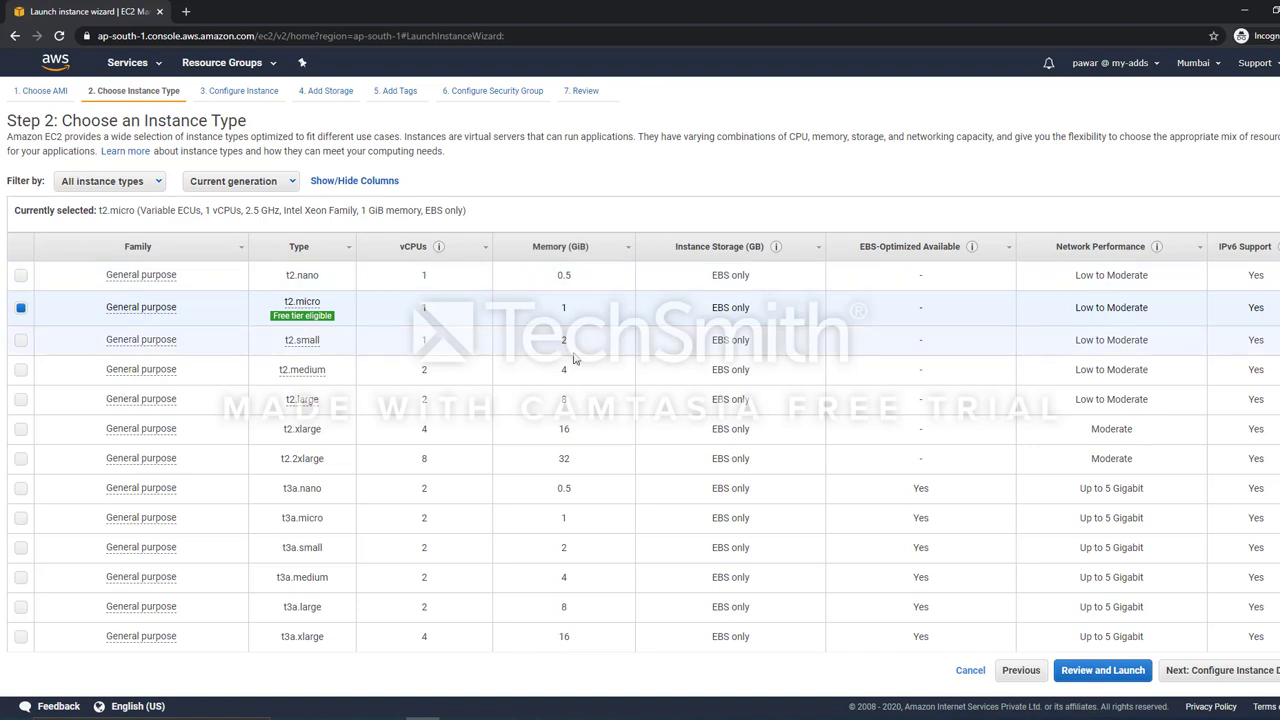
{"action": "left_click", "coordinate": [22, 402]}
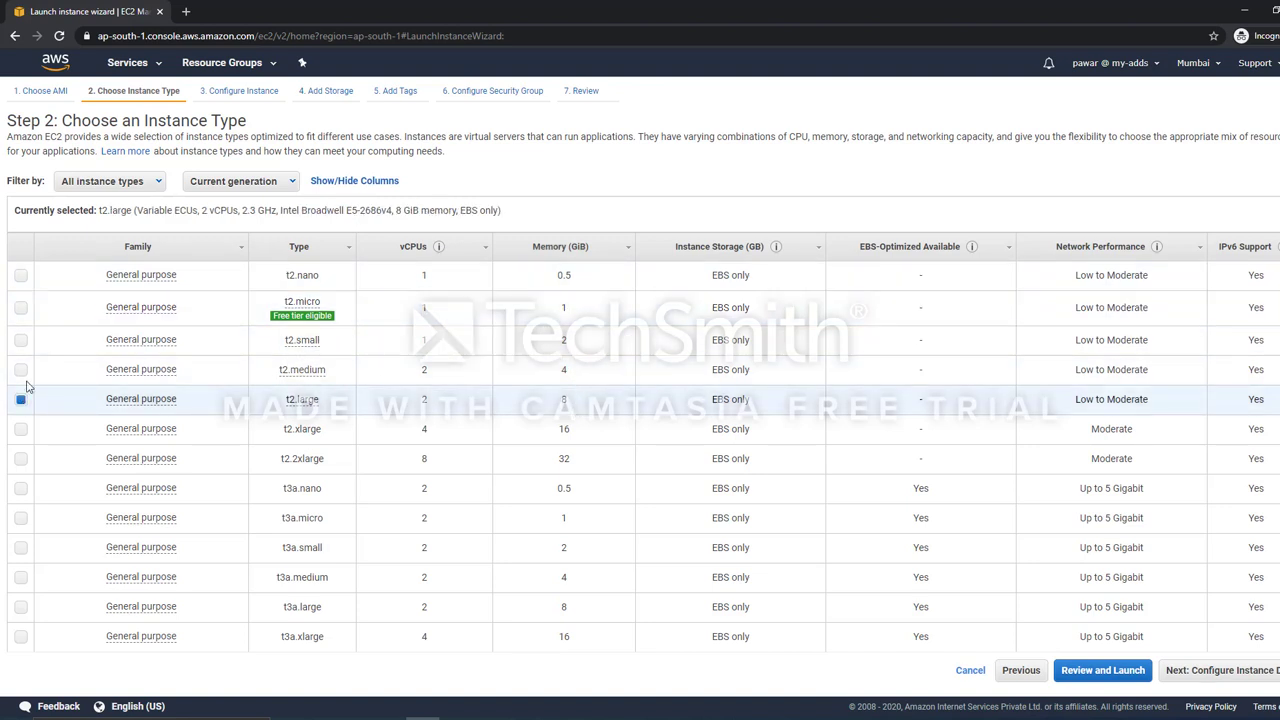
{"action": "left_click", "coordinate": [21, 310]}
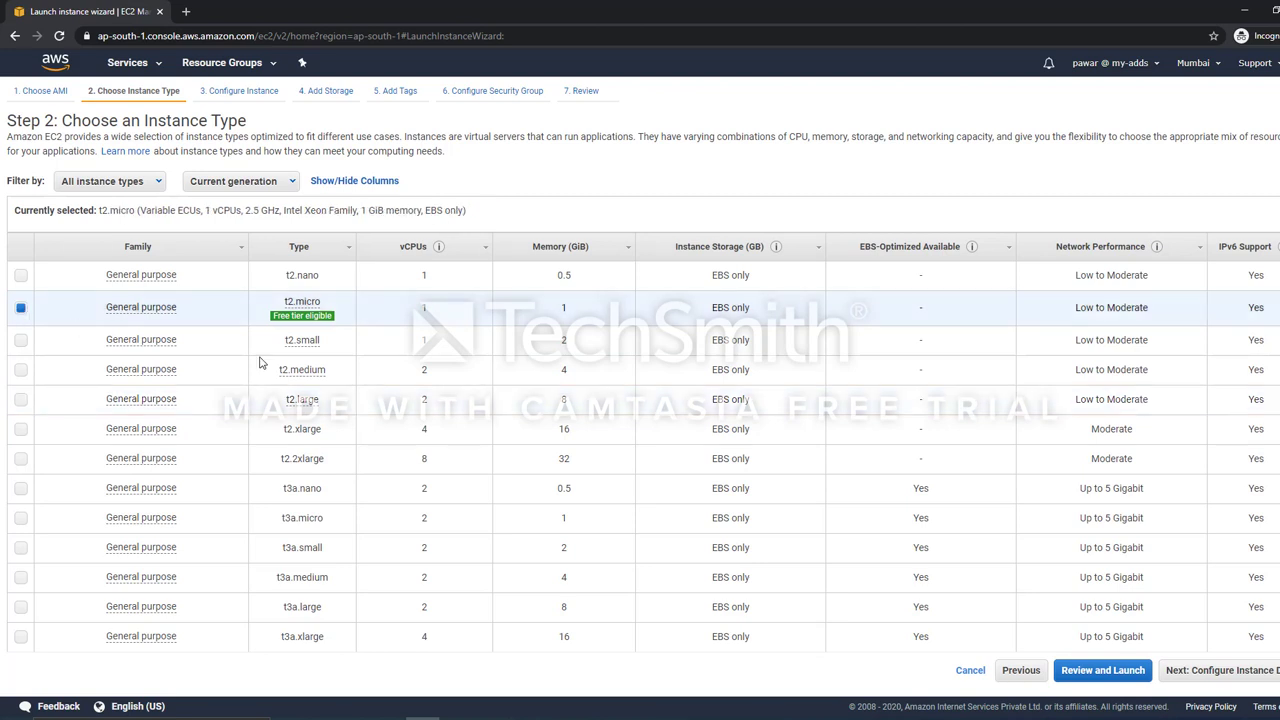
{"action": "left_click", "coordinate": [1247, 677]}
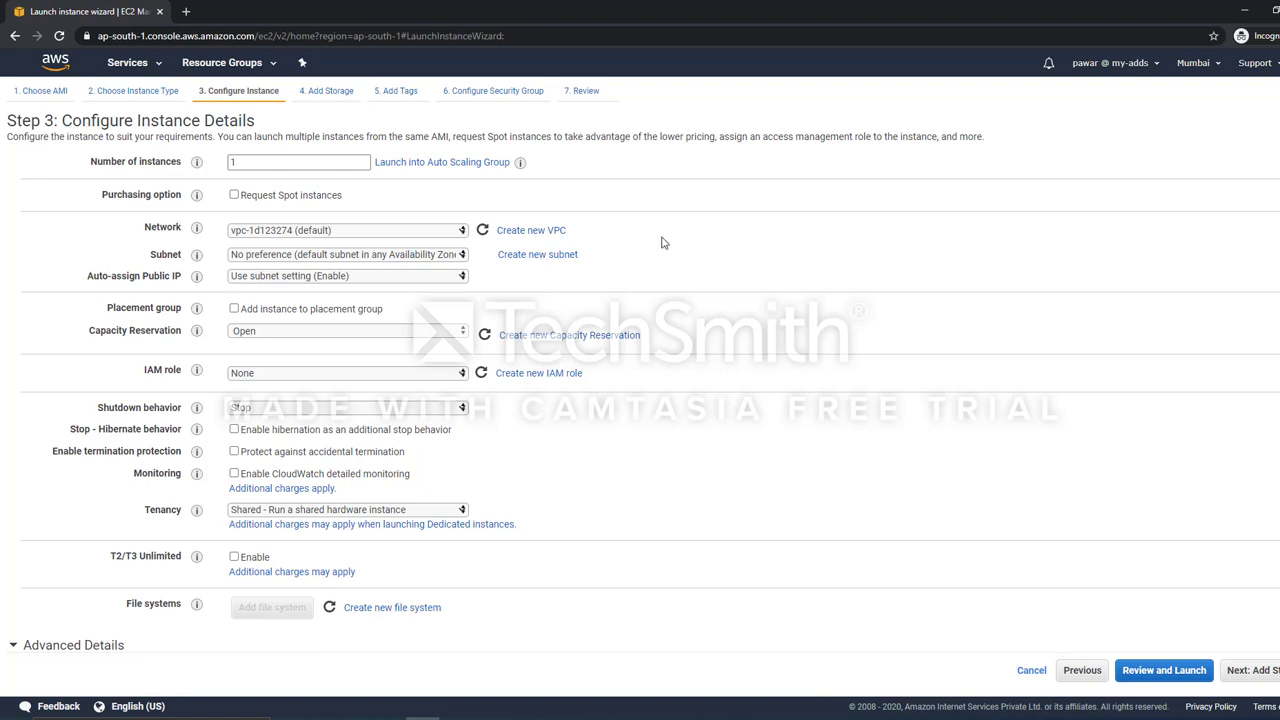
Examine the number of instances, the network and the available subnet options
{"action": "double_click", "coordinate": [287, 162]}
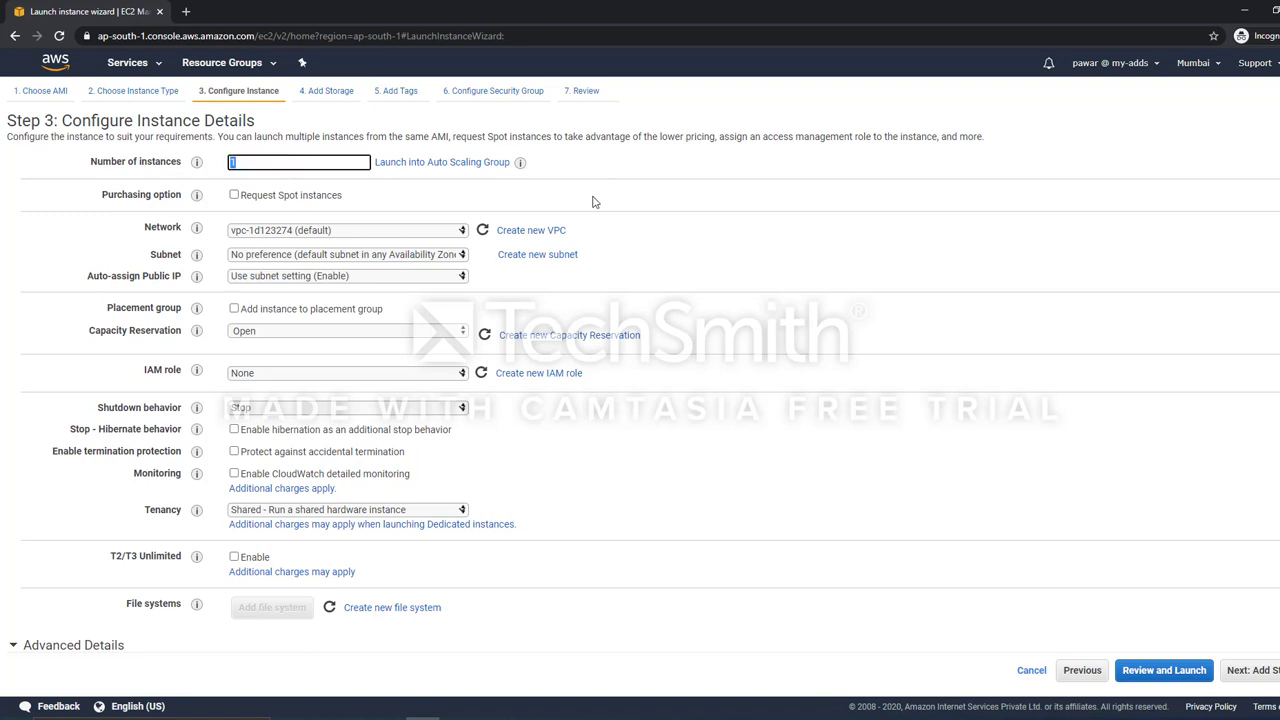
{"action": "double_click", "coordinate": [159, 230]}
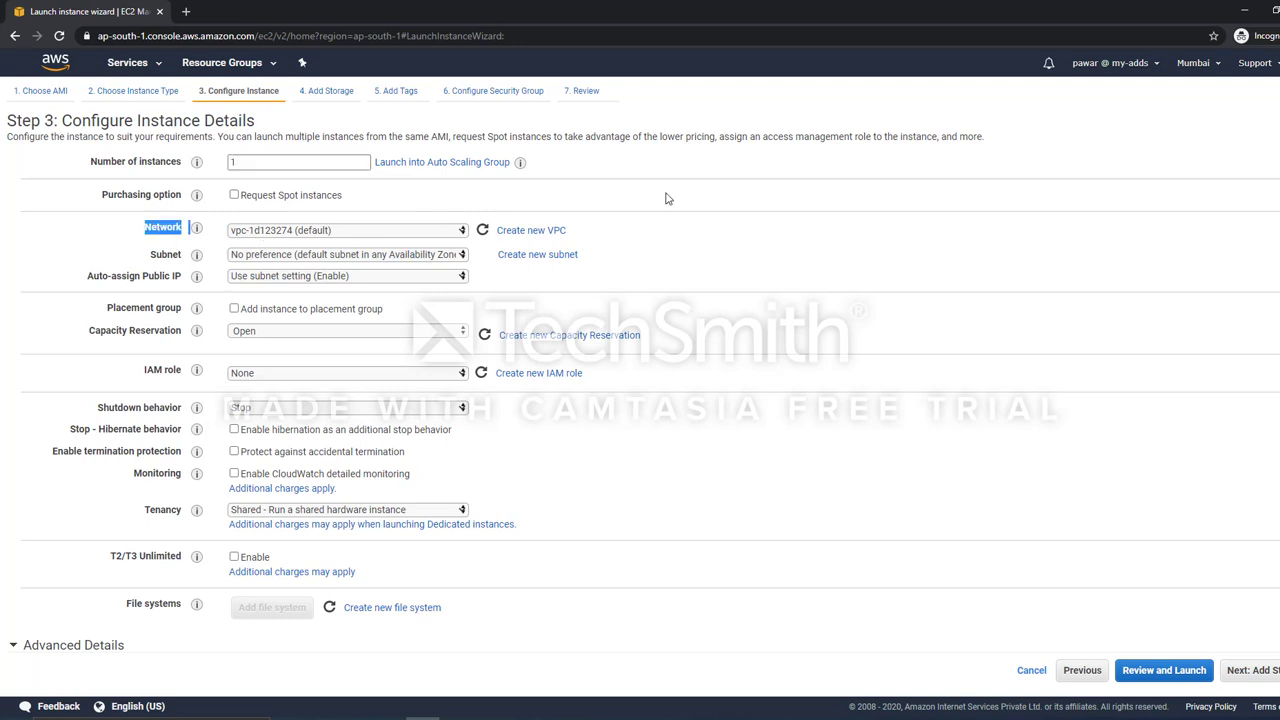
{"action": "left_click", "coordinate": [698, 168]}
{"action": "double_click", "coordinate": [168, 255]}
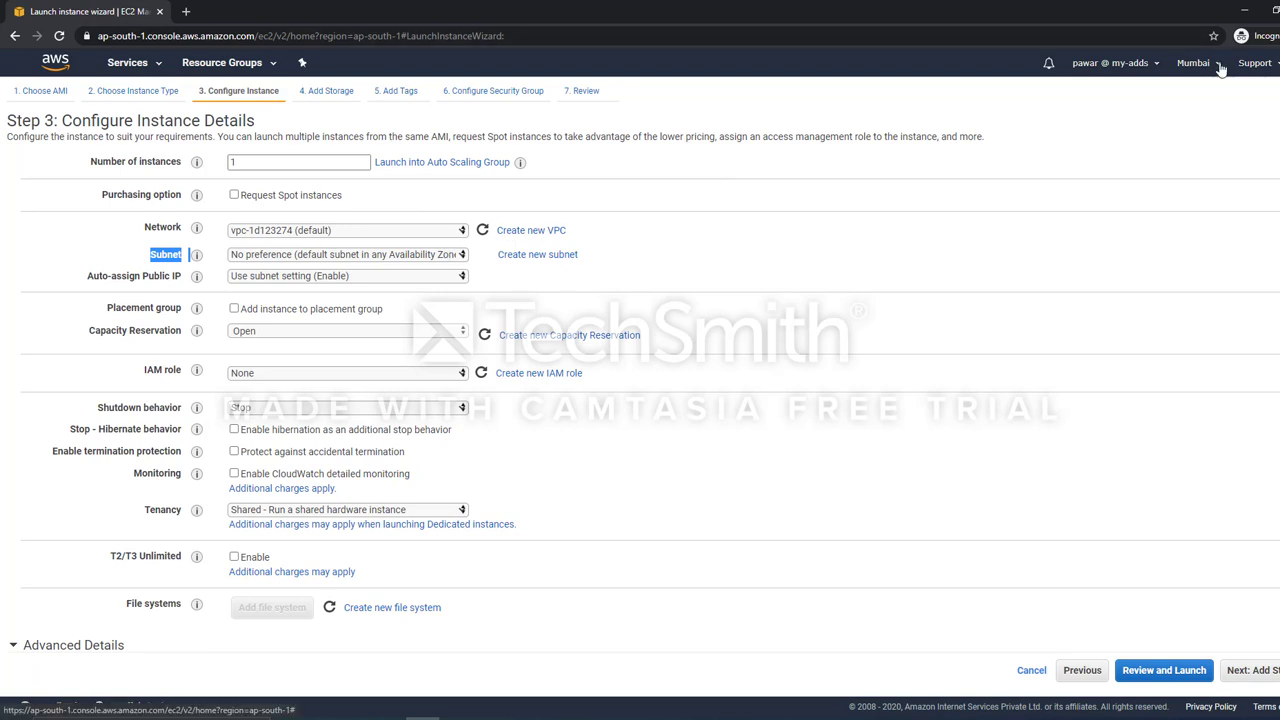
{"action": "left_click", "coordinate": [461, 256]}
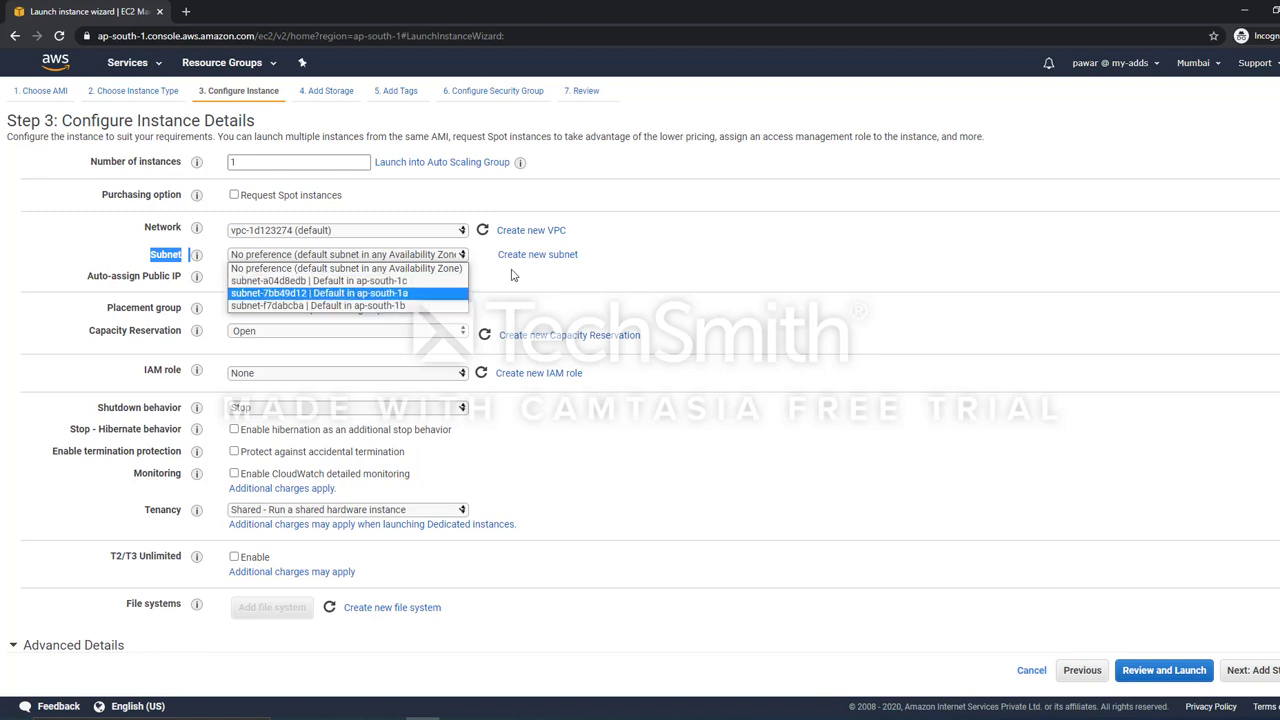
{"action": "left_click", "coordinate": [714, 256]}
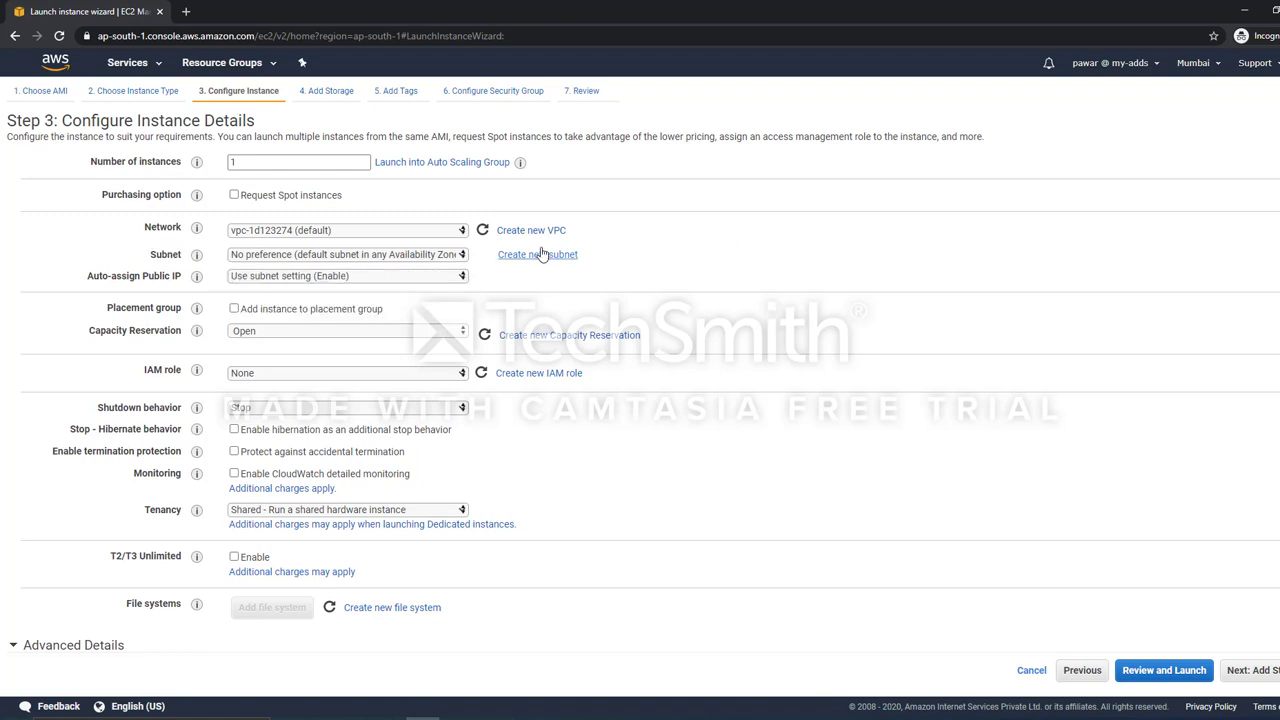
Try the default subnet in ap-south-1a and reset the subnet to No preference
{"action": "left_click", "coordinate": [463, 256]}
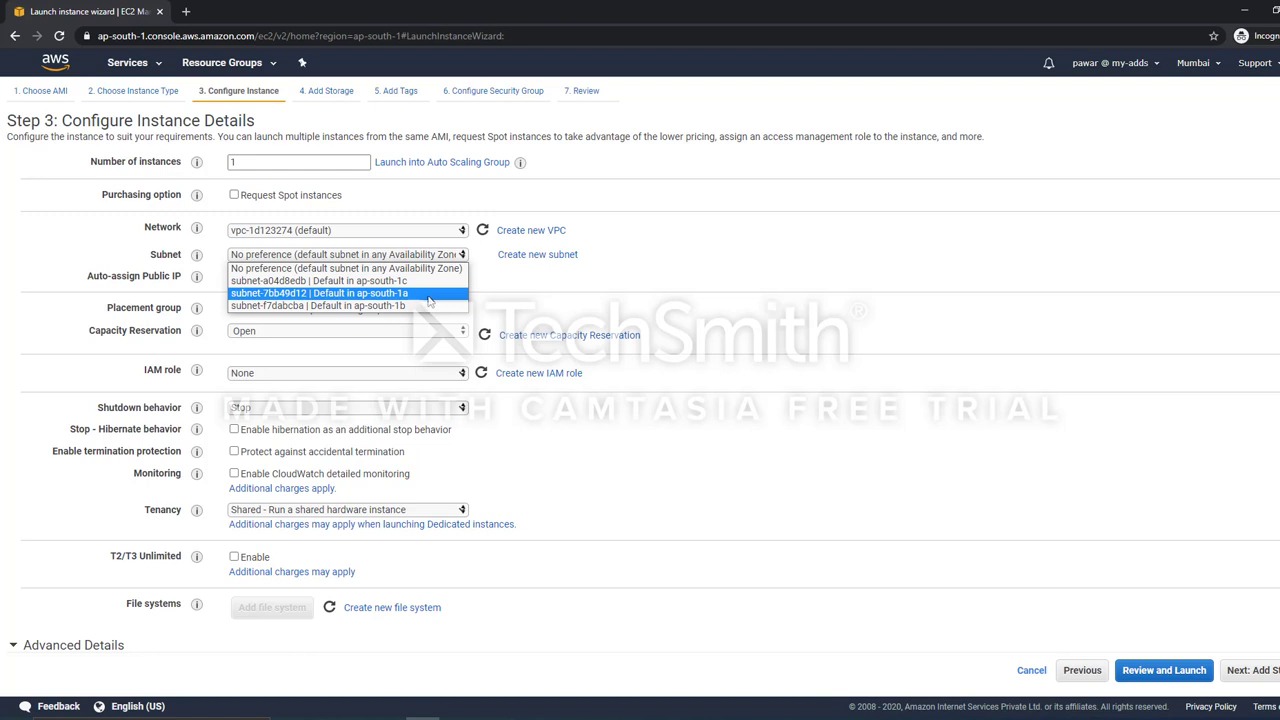
{"action": "left_click", "coordinate": [428, 296]}
{"action": "left_click", "coordinate": [464, 256]}
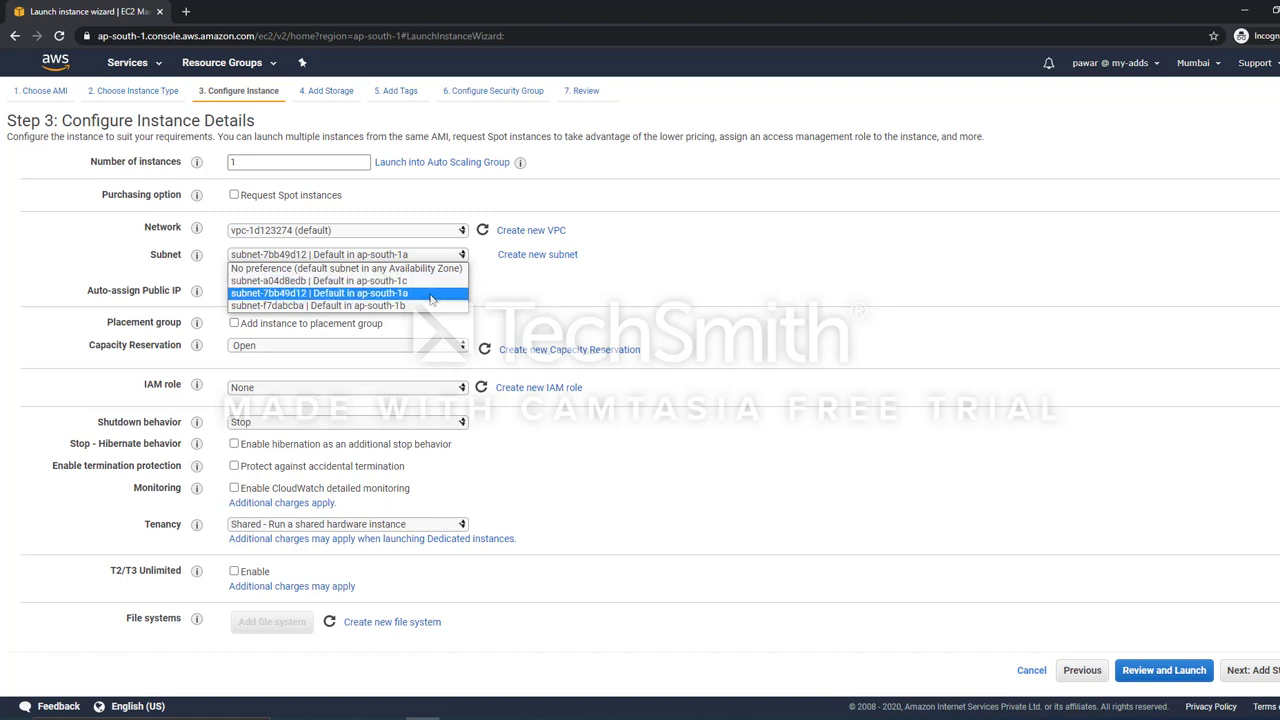
{"action": "left_click", "coordinate": [431, 298]}
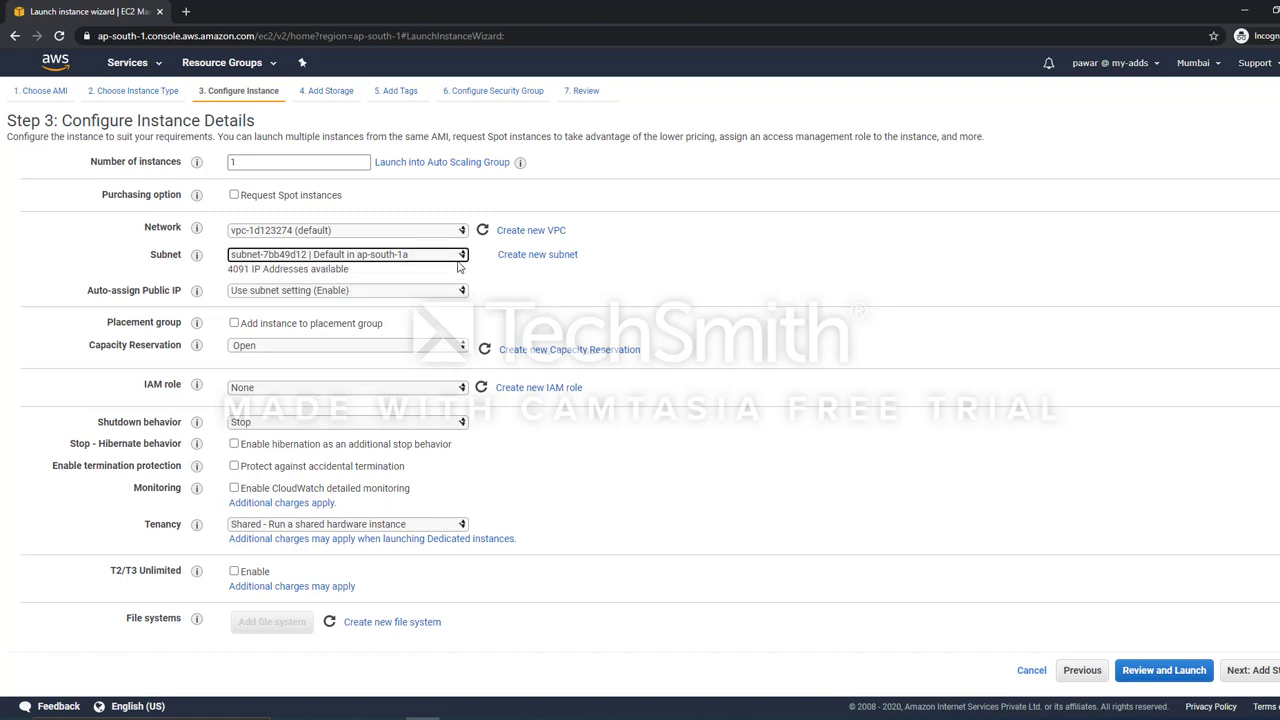
{"action": "left_click", "coordinate": [440, 255]}
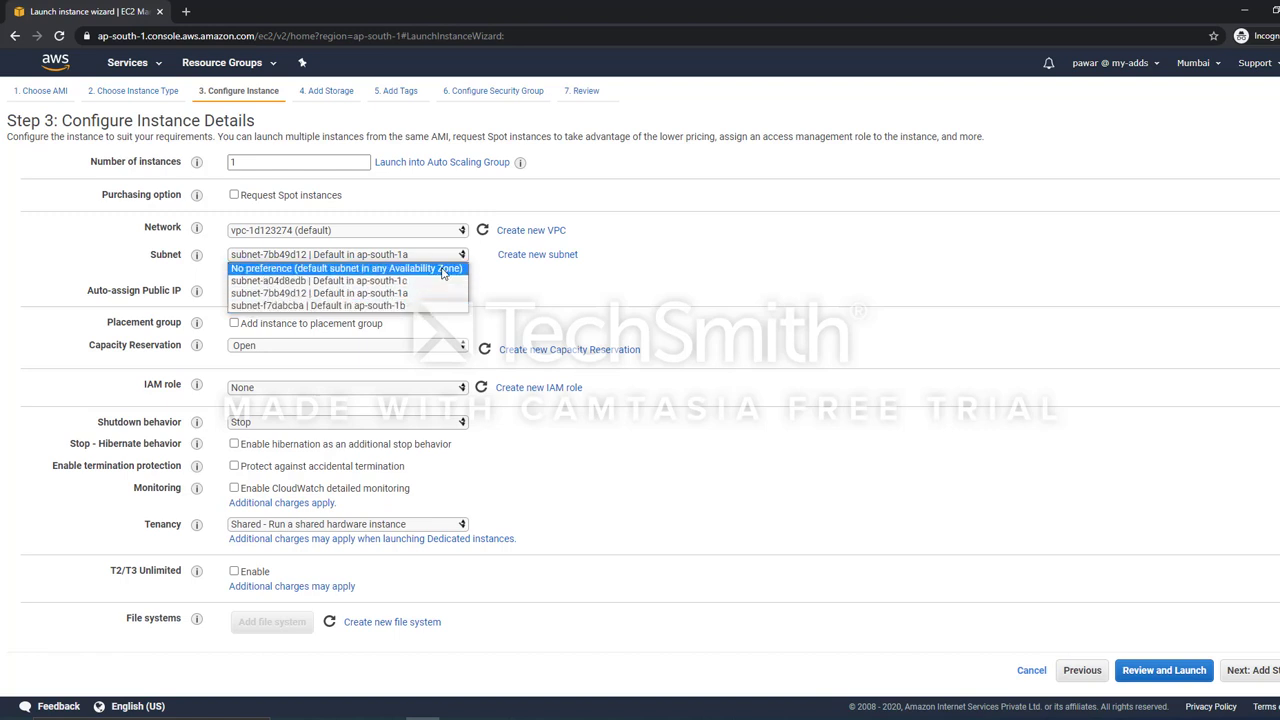
{"action": "left_click", "coordinate": [443, 270]}
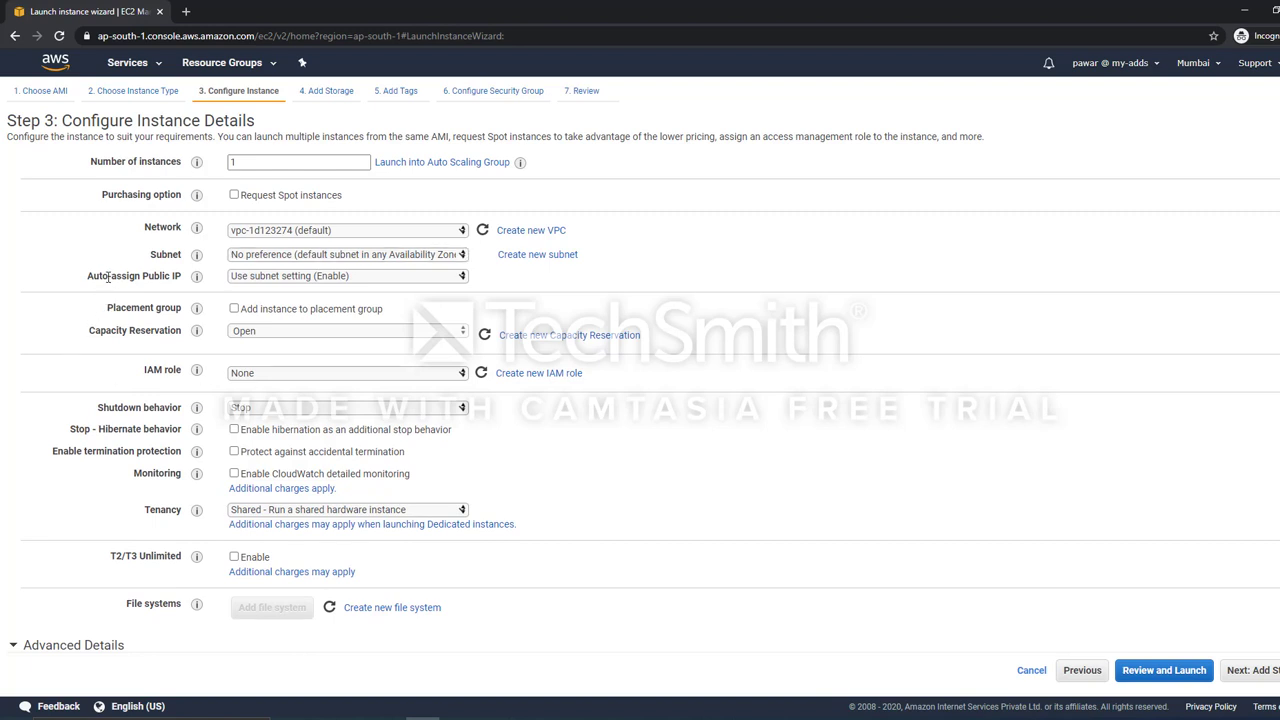
Check the Auto-assign Public IP options and keep Use subnet setting (Enable)
{"action": "left_click_drag", "start_coordinate": [108, 277], "coordinate": [183, 287]}
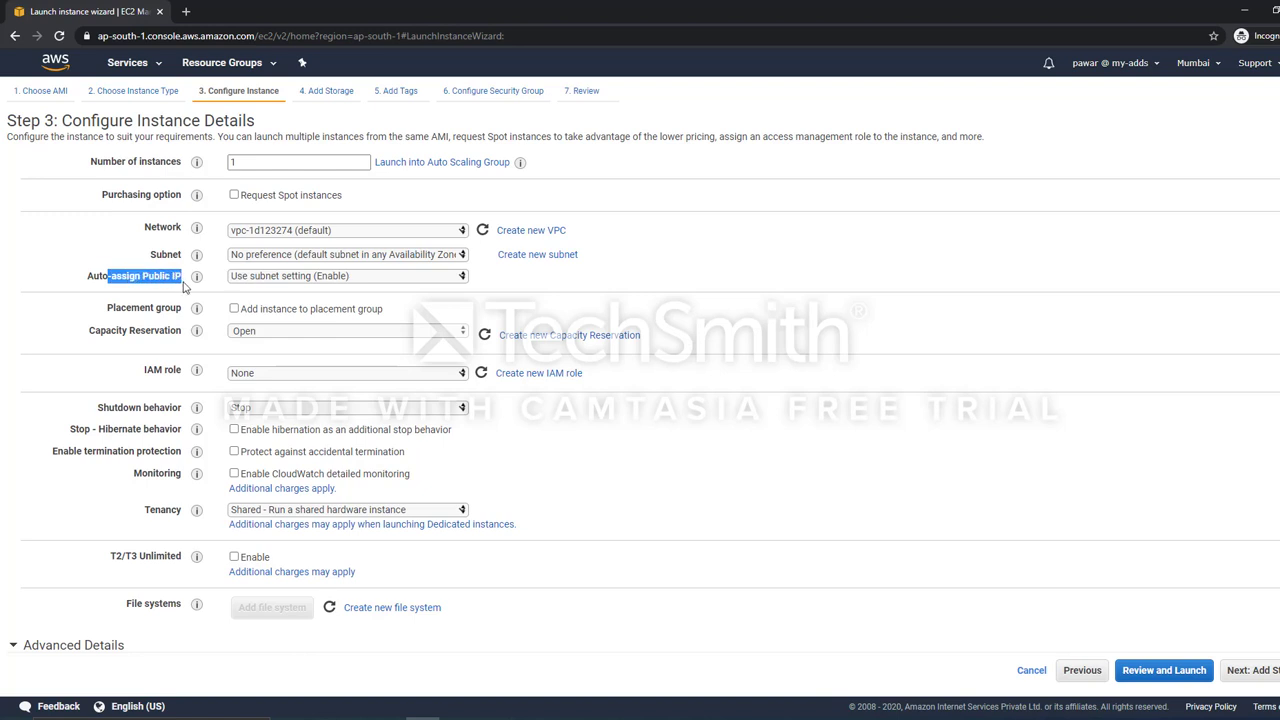
{"action": "left_click", "coordinate": [763, 255]}
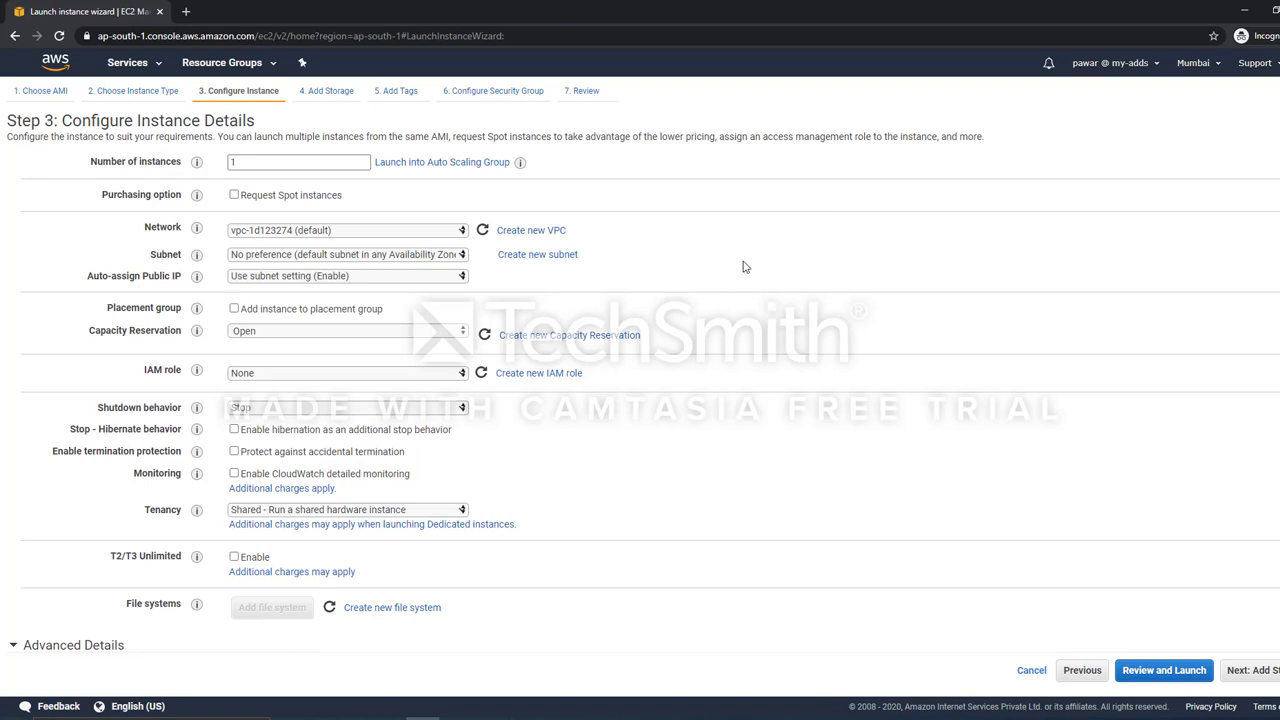
{"action": "left_click", "coordinate": [458, 277]}
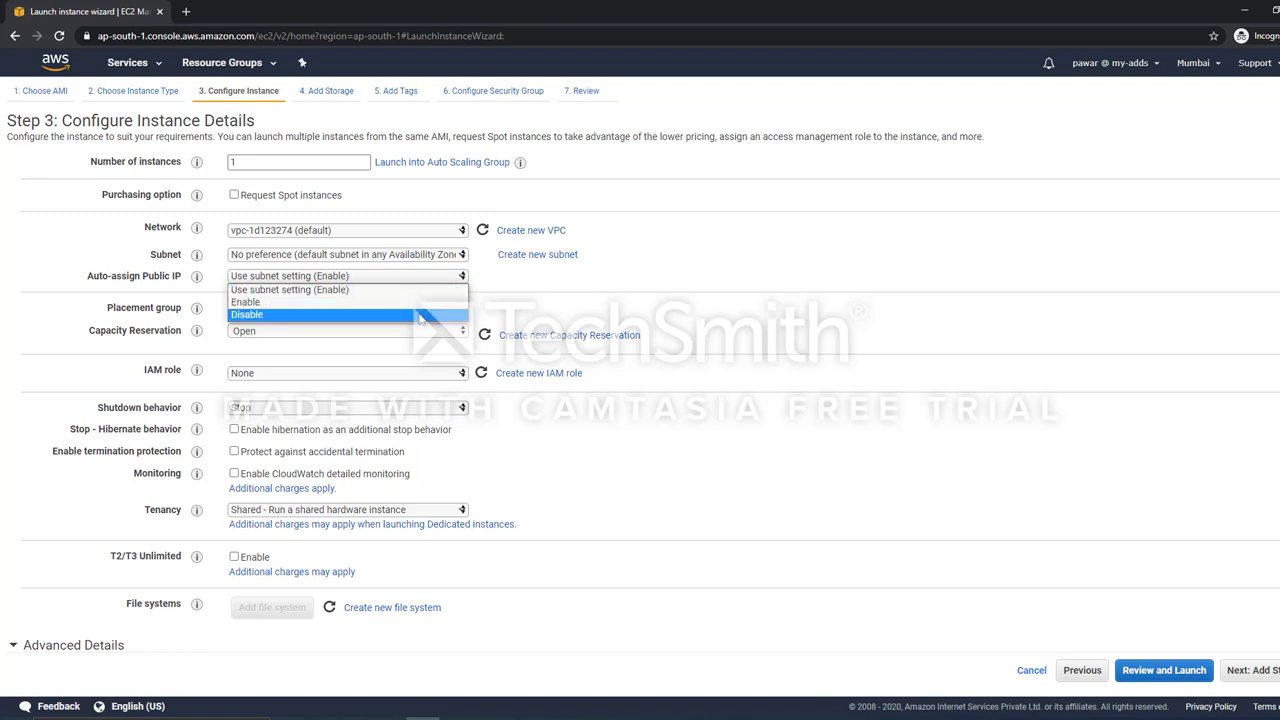
{"action": "left_click", "coordinate": [431, 293]}
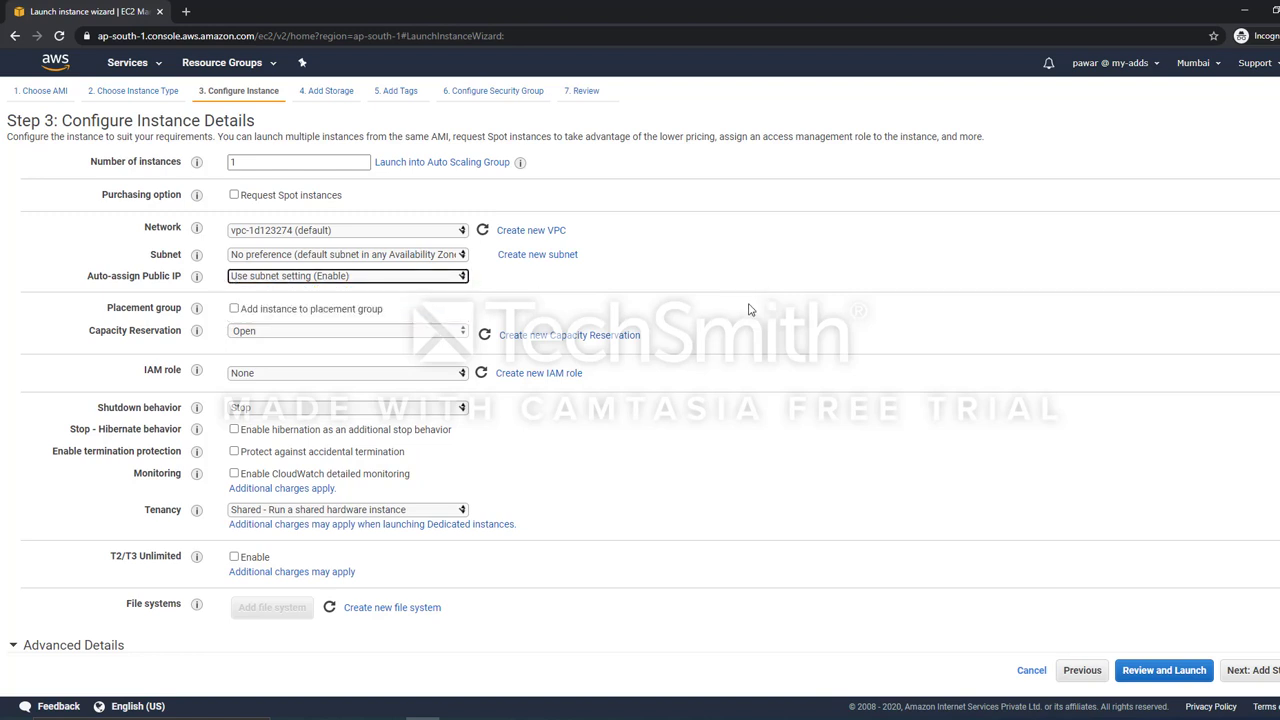
Review the advanced details, leave the user data empty and continue to the storage settings
{"action": "scroll", "coordinate": [748, 303], "scroll_direction": "down", "scroll_amount": 3}
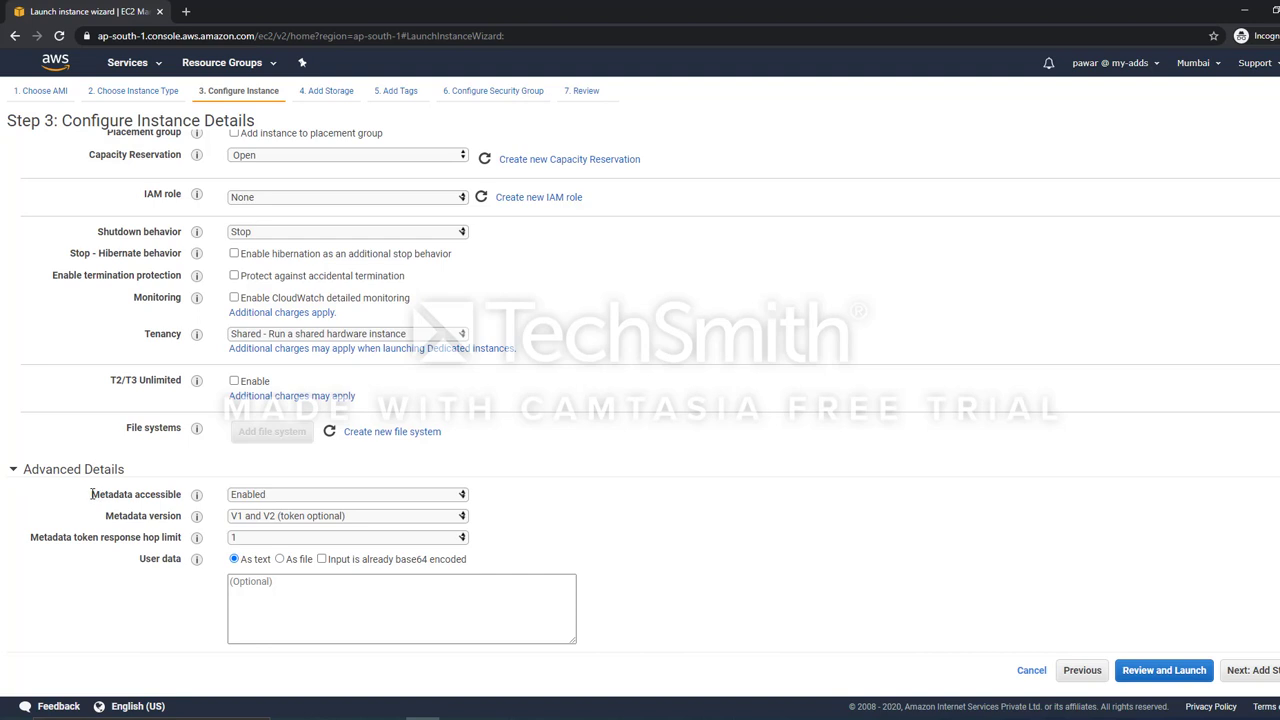
{"action": "left_click_drag", "start_coordinate": [91, 494], "coordinate": [600, 603]}
{"action": "left_click_drag", "start_coordinate": [143, 559], "coordinate": [192, 565]}
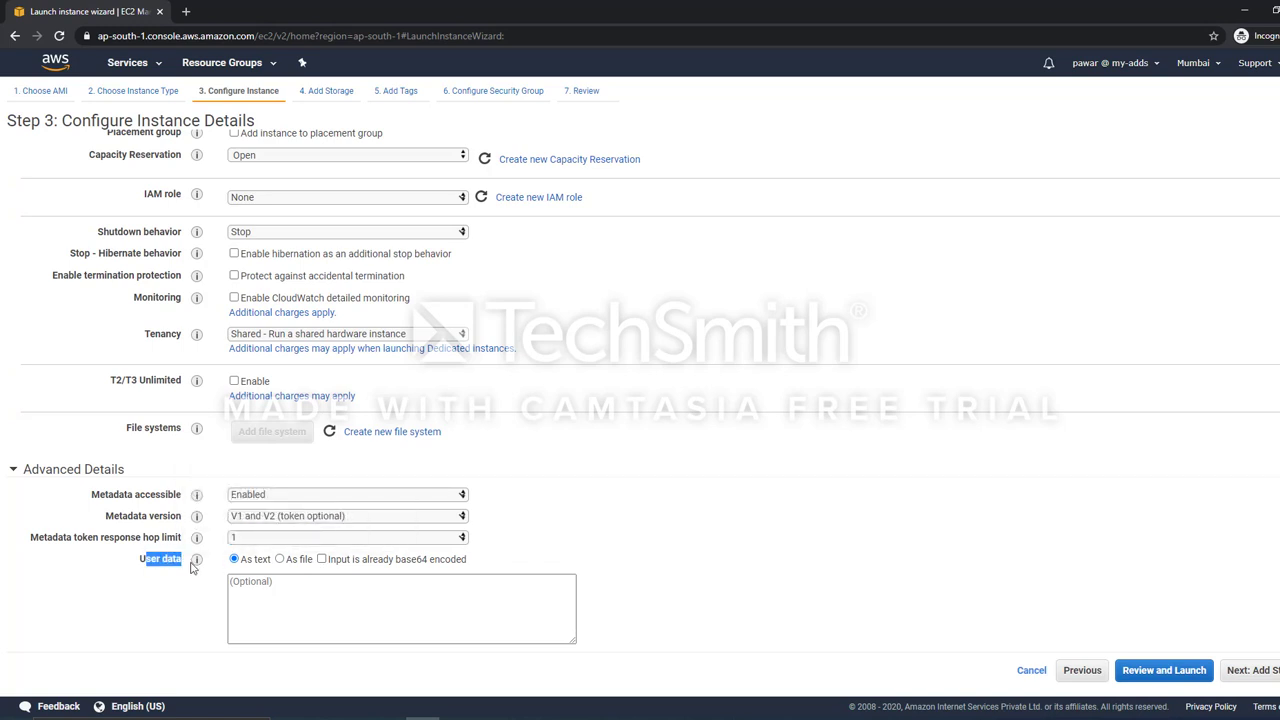
{"action": "left_click", "coordinate": [723, 542]}
{"action": "left_click", "coordinate": [527, 604]}
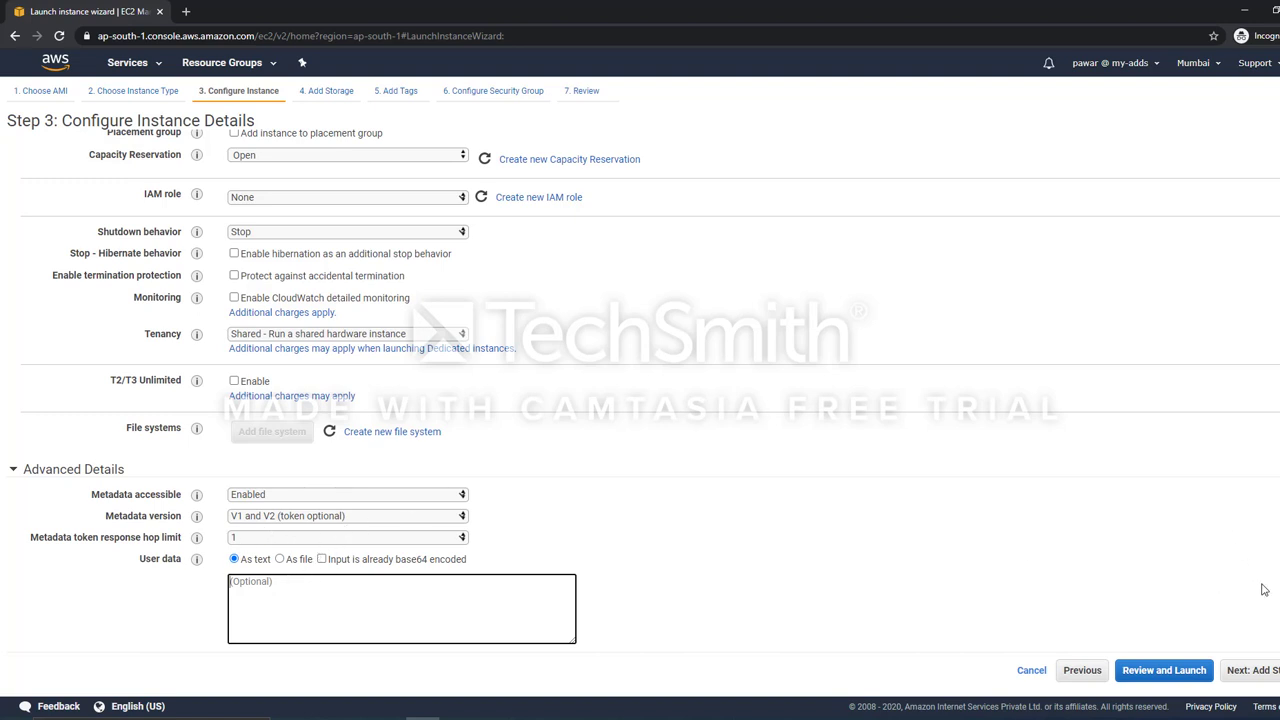
{"action": "left_click", "coordinate": [1258, 672]}
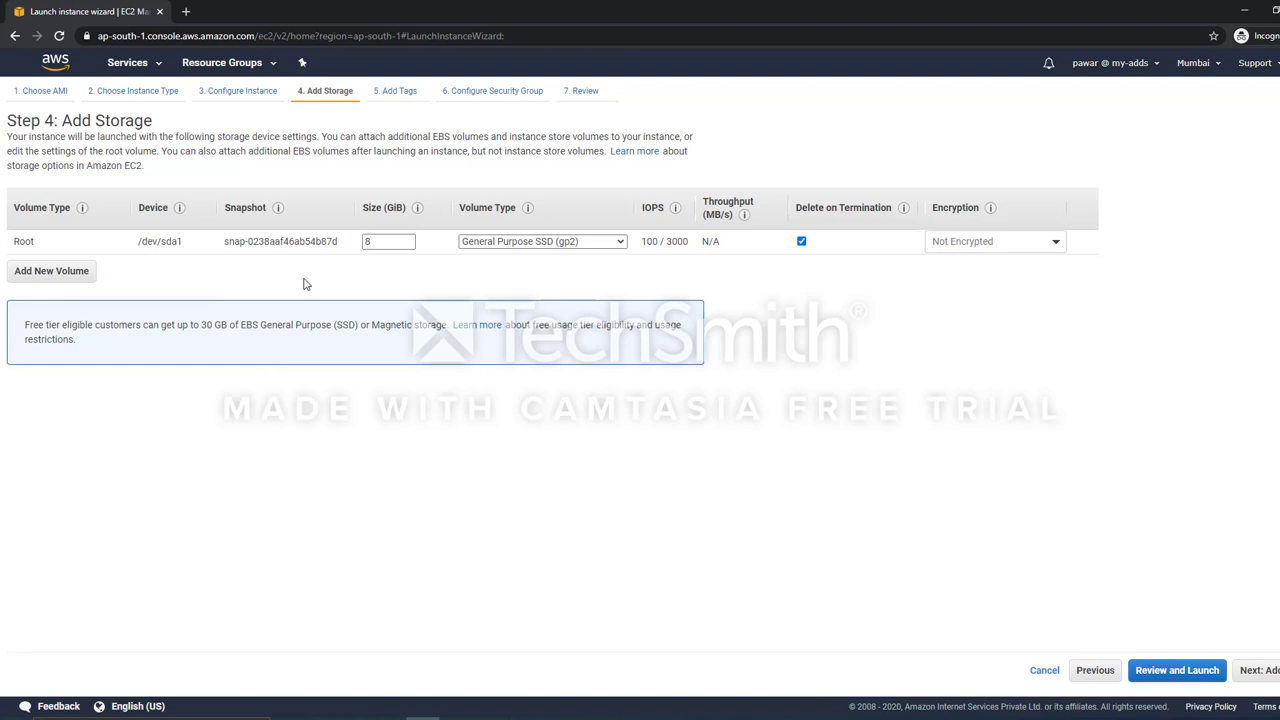
Examine the root volume's size and its Delete on Termination setting
{"action": "double_click", "coordinate": [367, 243]}
{"action": "left_click", "coordinate": [787, 308]}
{"action": "left_click_drag", "start_coordinate": [822, 212], "coordinate": [867, 213]}
{"action": "left_click", "coordinate": [37, 243]}
{"action": "double_click", "coordinate": [21, 242]}
{"action": "left_click", "coordinate": [865, 355]}
Add an extra EBS volume to the storage configuration and remove it again
{"action": "left_click", "coordinate": [51, 275]}
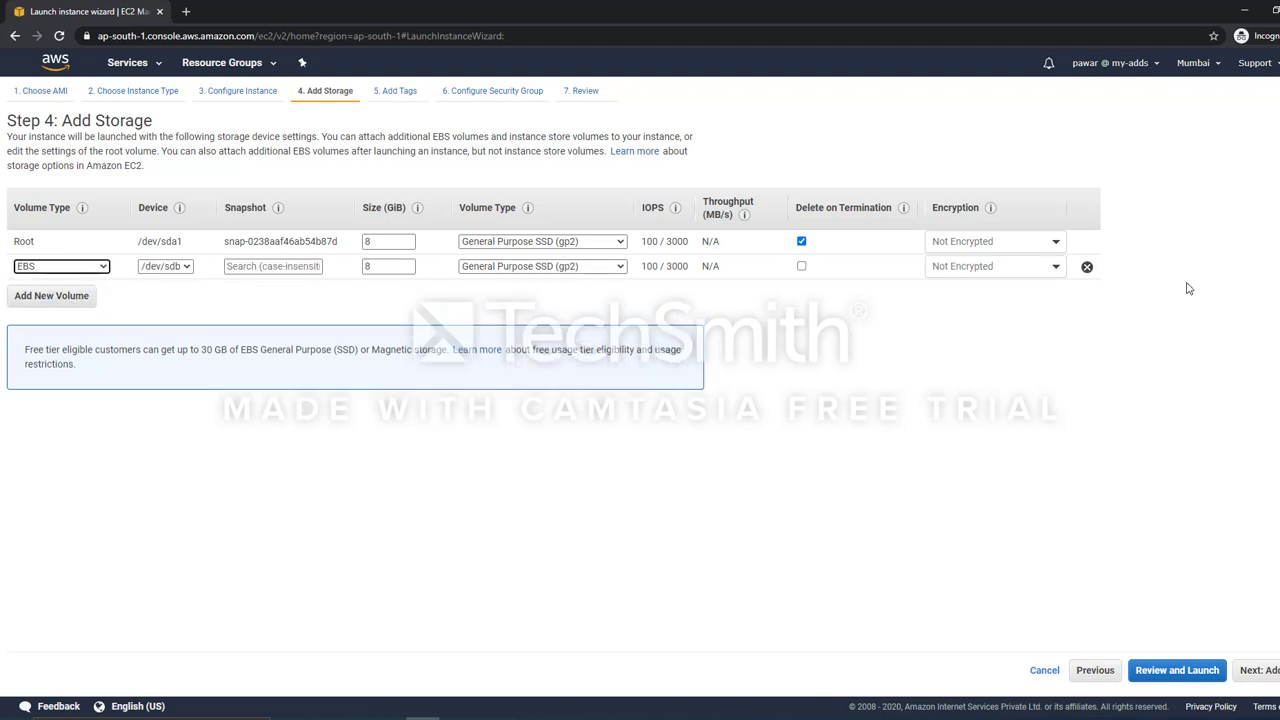
{"action": "left_click", "coordinate": [1087, 269]}
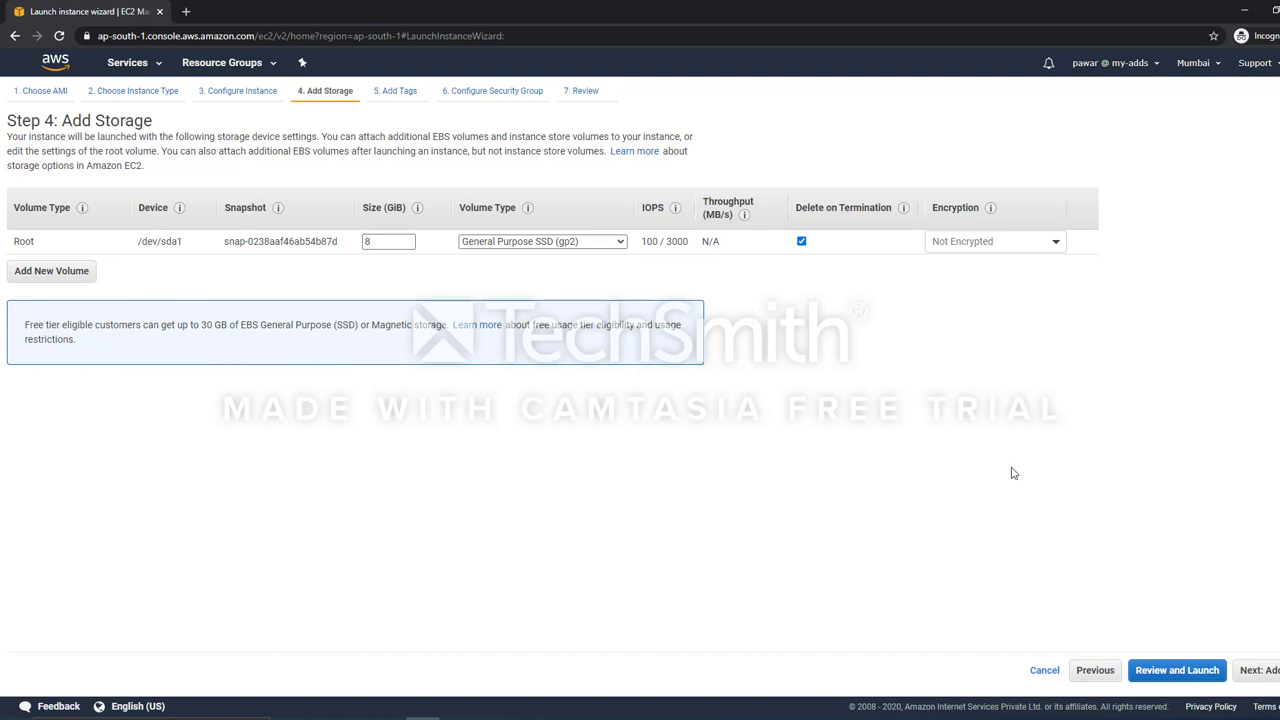
Continue to the tags and add one with the key Name and the value Webserver
{"action": "left_click", "coordinate": [1260, 670]}
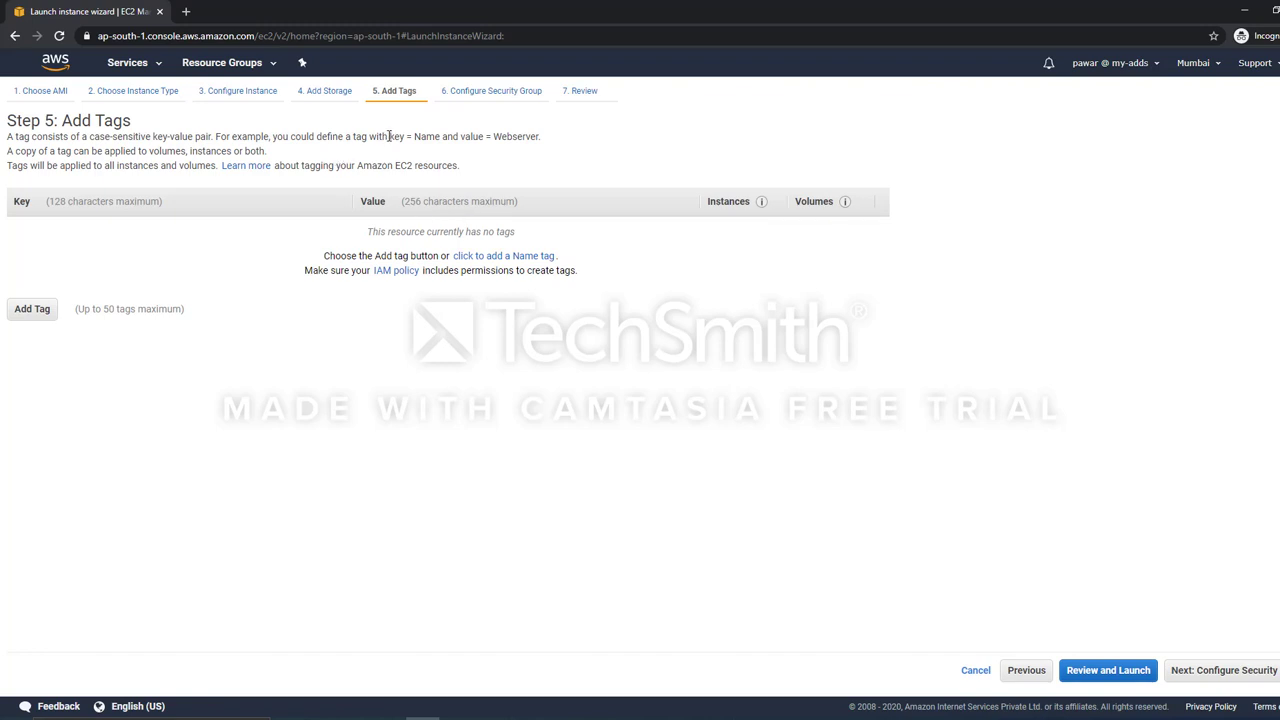
{"action": "left_click_drag", "start_coordinate": [389, 136], "coordinate": [436, 140]}
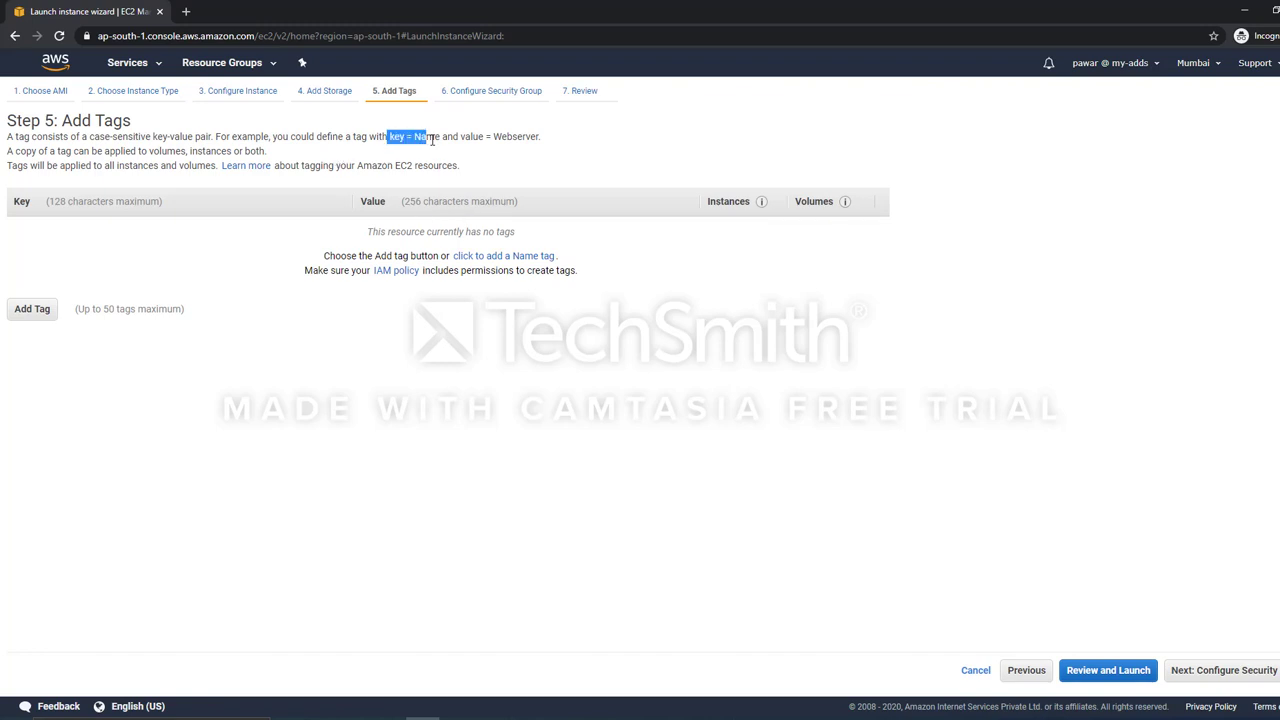
{"action": "left_click", "coordinate": [605, 145]}
{"action": "left_click", "coordinate": [30, 309]}
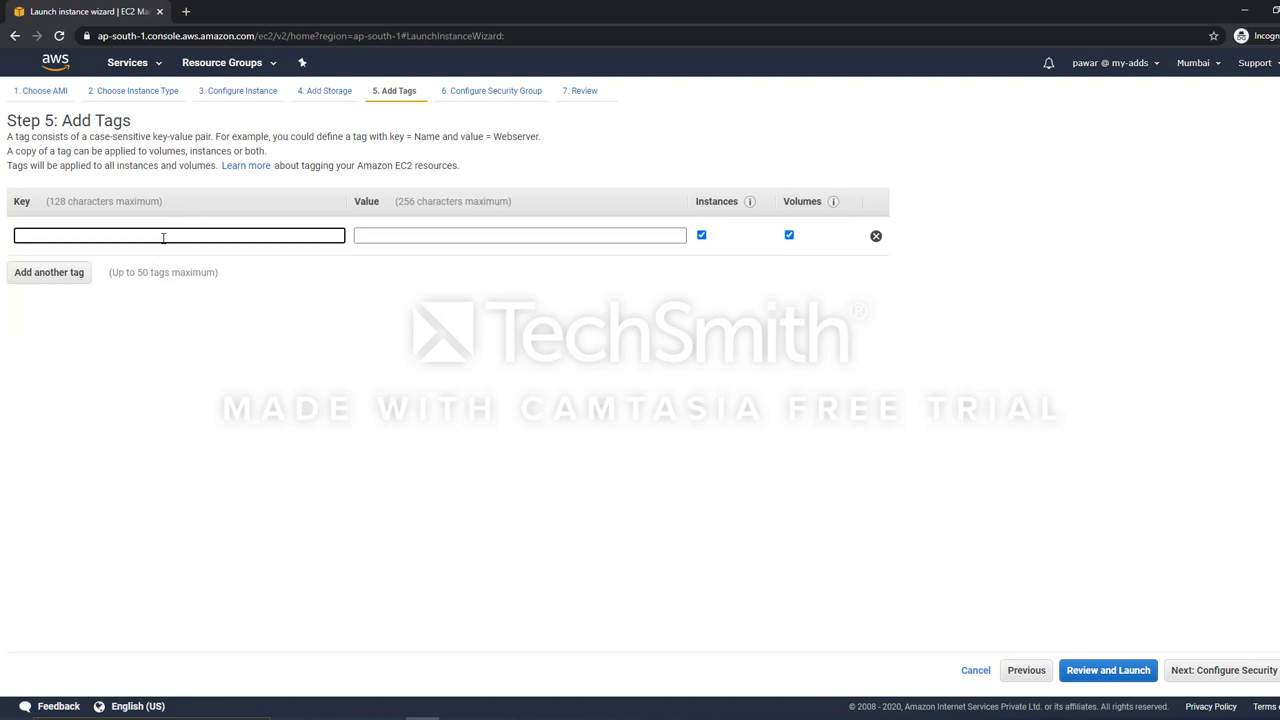
{"action": "type", "text": "Name"}
{"action": "key", "text": "Tab"}
{"action": "type", "text": "Webserver"}
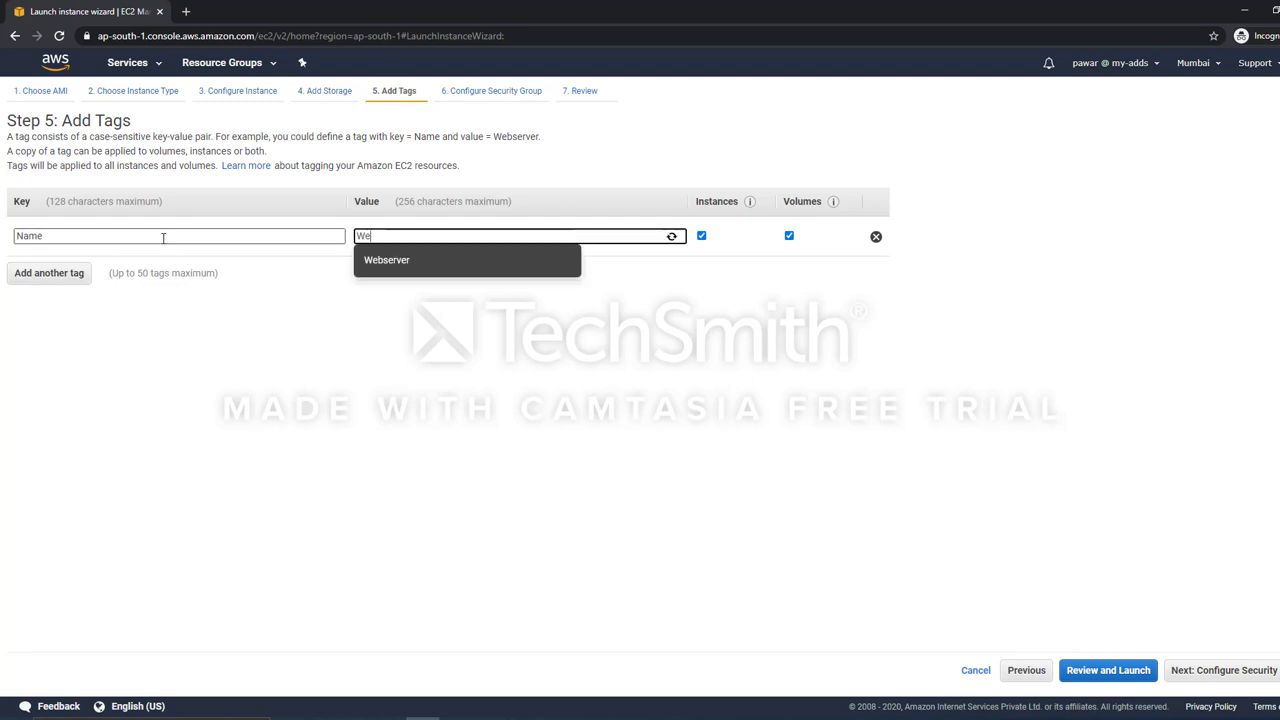
Continue to the security group settings and examine the type and port range of the default SSH rule
{"action": "left_click", "coordinate": [593, 365]}
{"action": "left_click", "coordinate": [1245, 677]}
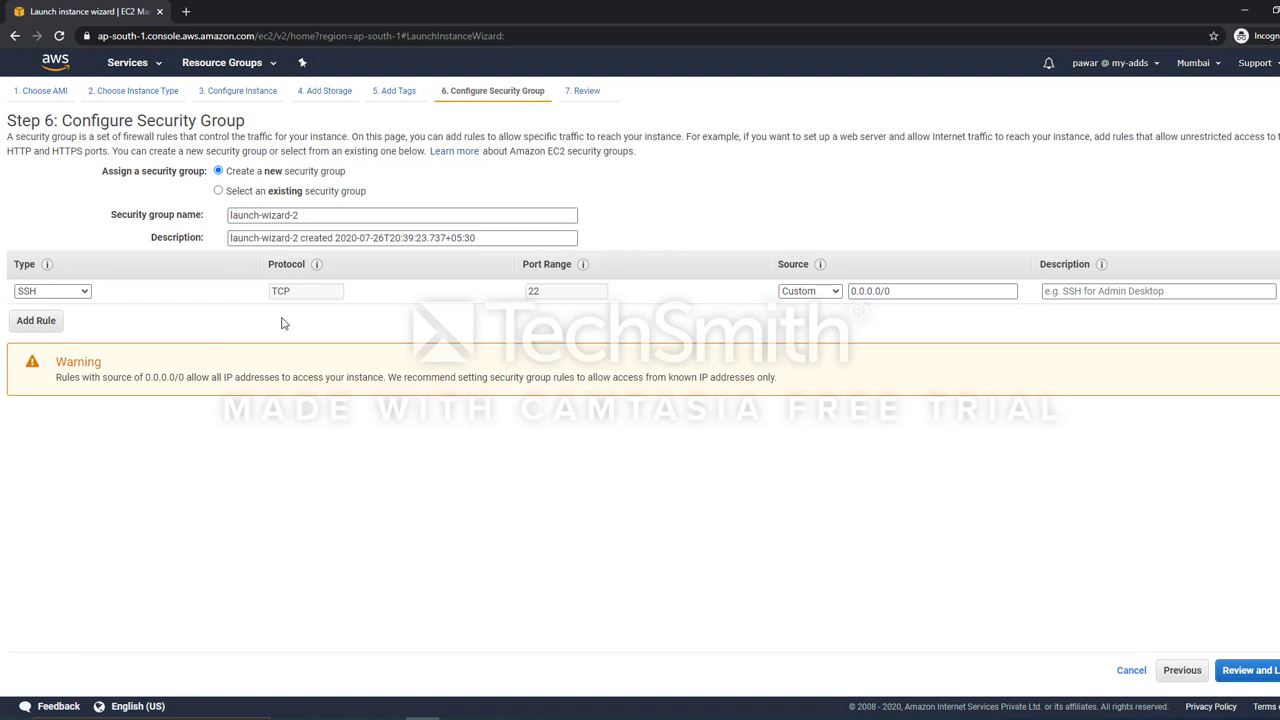
{"action": "left_click", "coordinate": [86, 291]}
{"action": "double_click", "coordinate": [535, 294]}
{"action": "left_click", "coordinate": [708, 320]}
{"action": "double_click", "coordinate": [533, 291]}
Look through the existing security groups and try adding a second rule to a new security group instead
{"action": "left_click", "coordinate": [218, 190]}
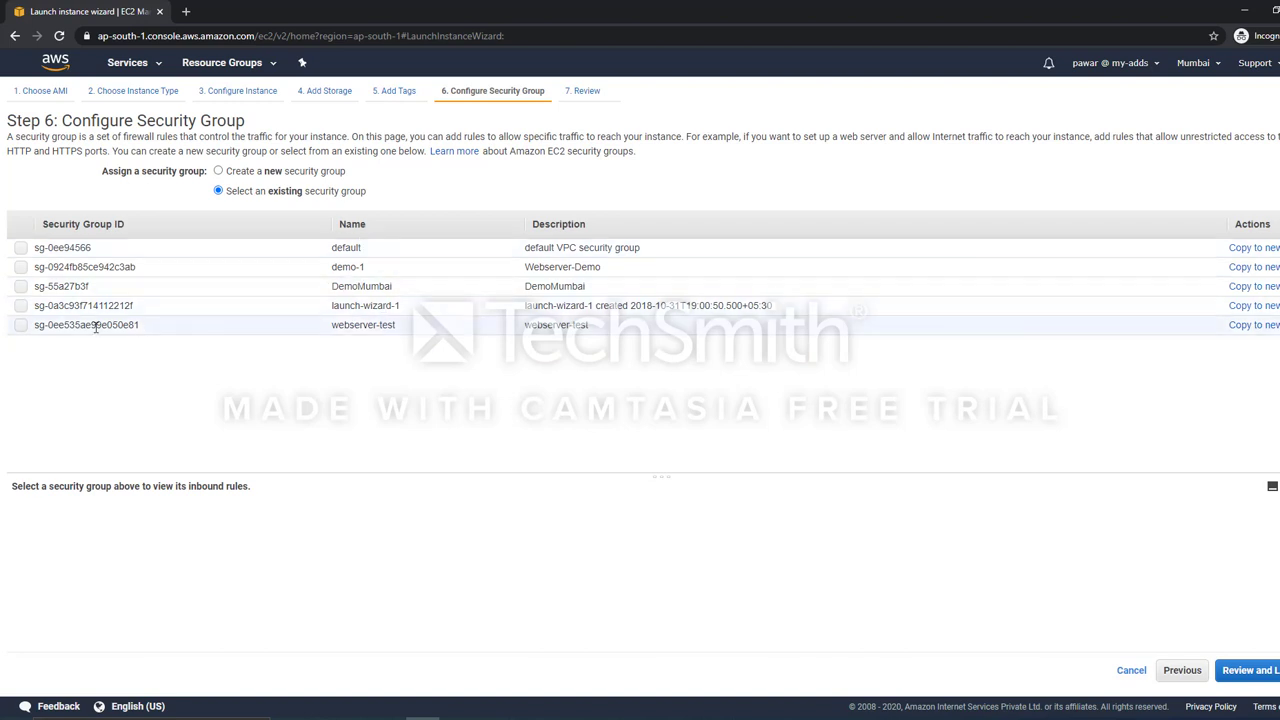
{"action": "left_click", "coordinate": [250, 172]}
{"action": "left_click_drag", "start_coordinate": [316, 215], "coordinate": [211, 220]}
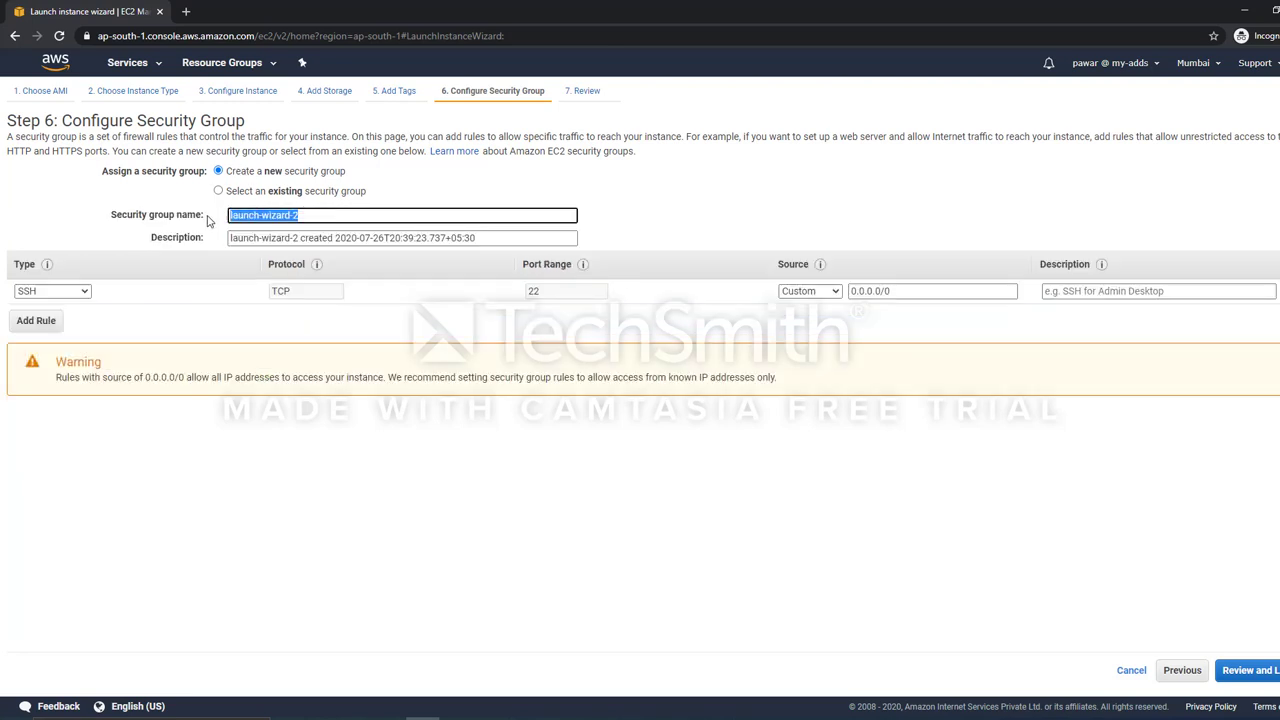
{"action": "left_click", "coordinate": [37, 321]}
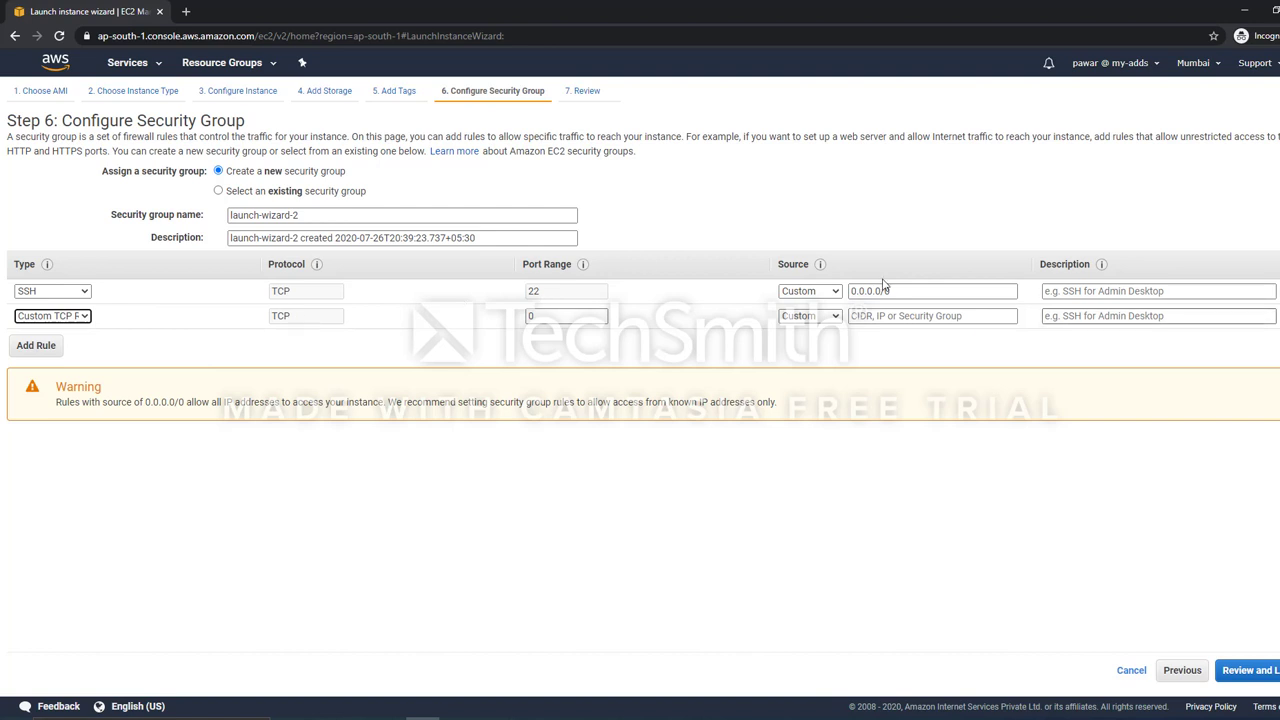
Assign the existing webserver-test security group and check its inbound HTTP and SSH rules
{"action": "left_click", "coordinate": [278, 192]}
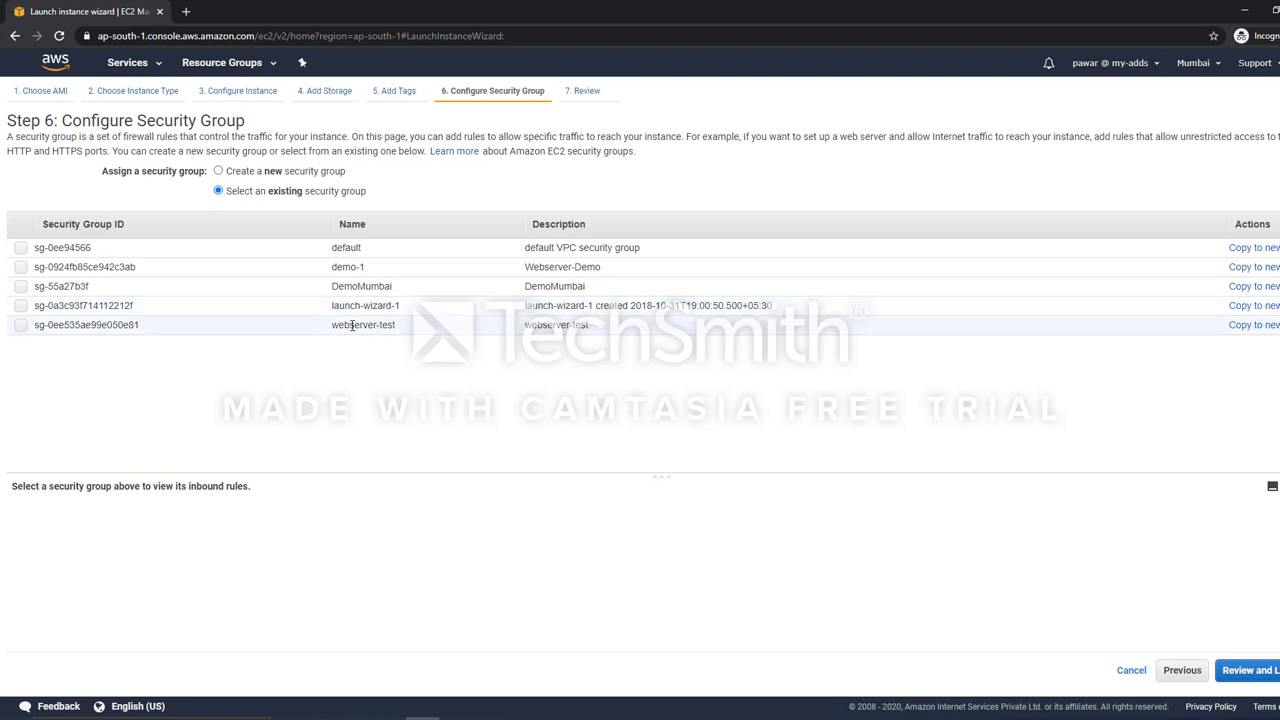
{"action": "left_click", "coordinate": [20, 325]}
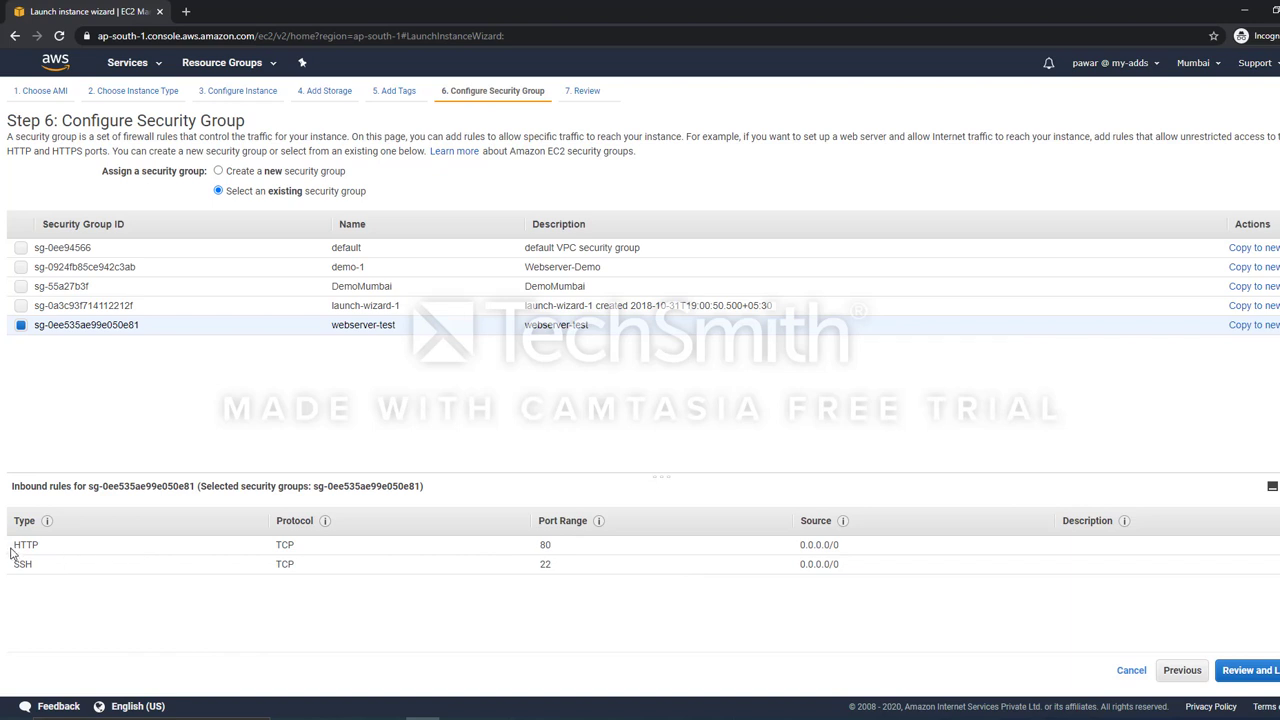
{"action": "left_click_drag", "start_coordinate": [10, 553], "coordinate": [548, 548]}
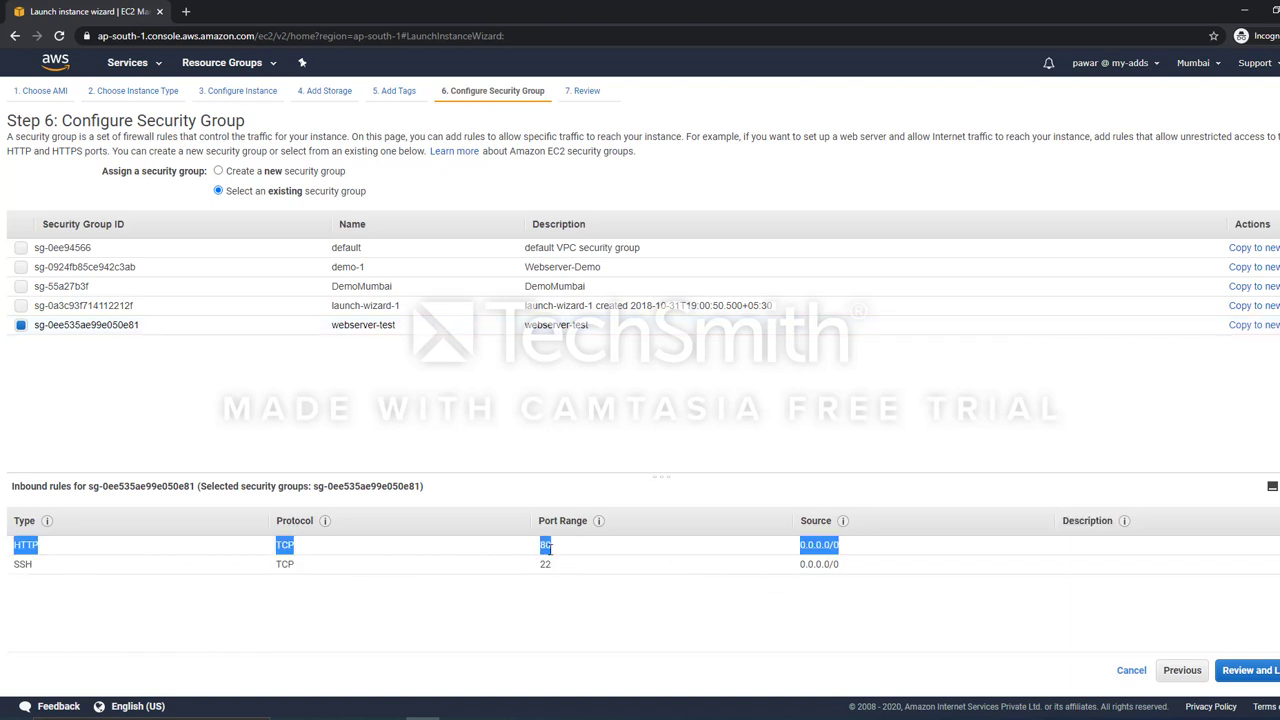
{"action": "left_click", "coordinate": [548, 564]}
{"action": "double_click", "coordinate": [547, 565]}
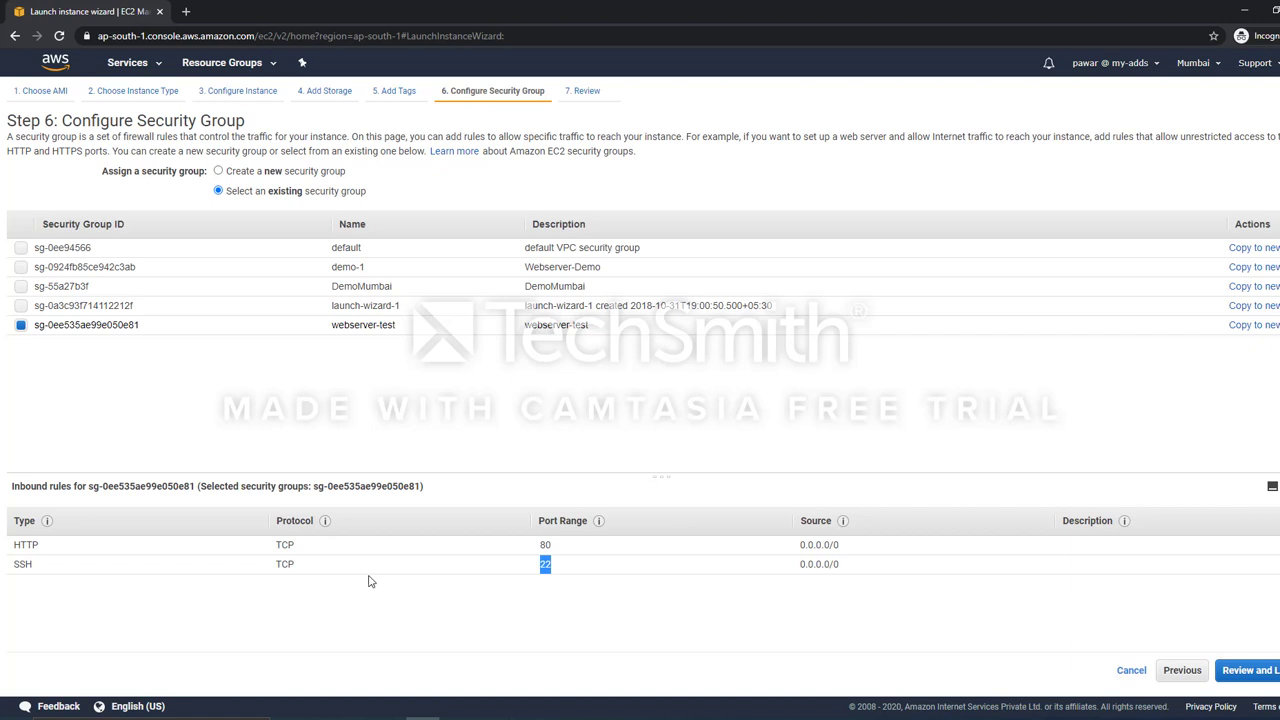
Continue to the launch review, look over the instance summary and proceed to the key pair selection
{"action": "left_click", "coordinate": [1274, 672]}
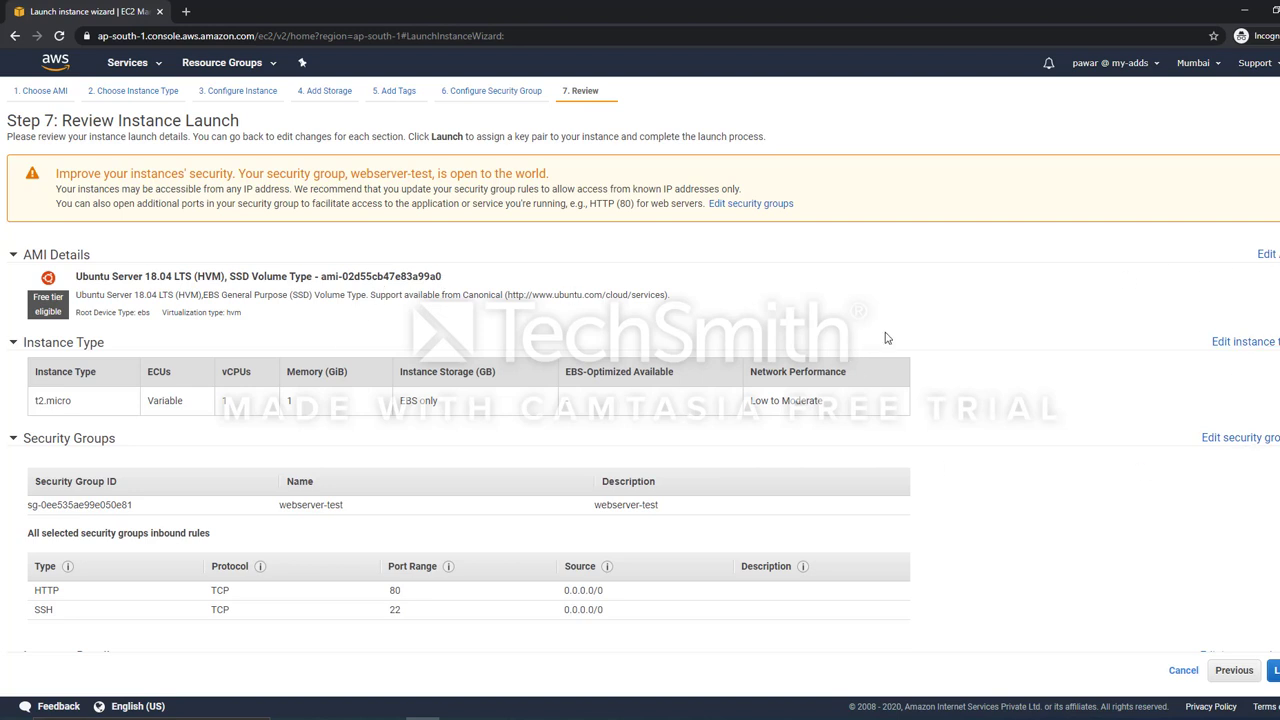
{"action": "scroll", "coordinate": [886, 340], "scroll_direction": "down", "scroll_amount": 2}
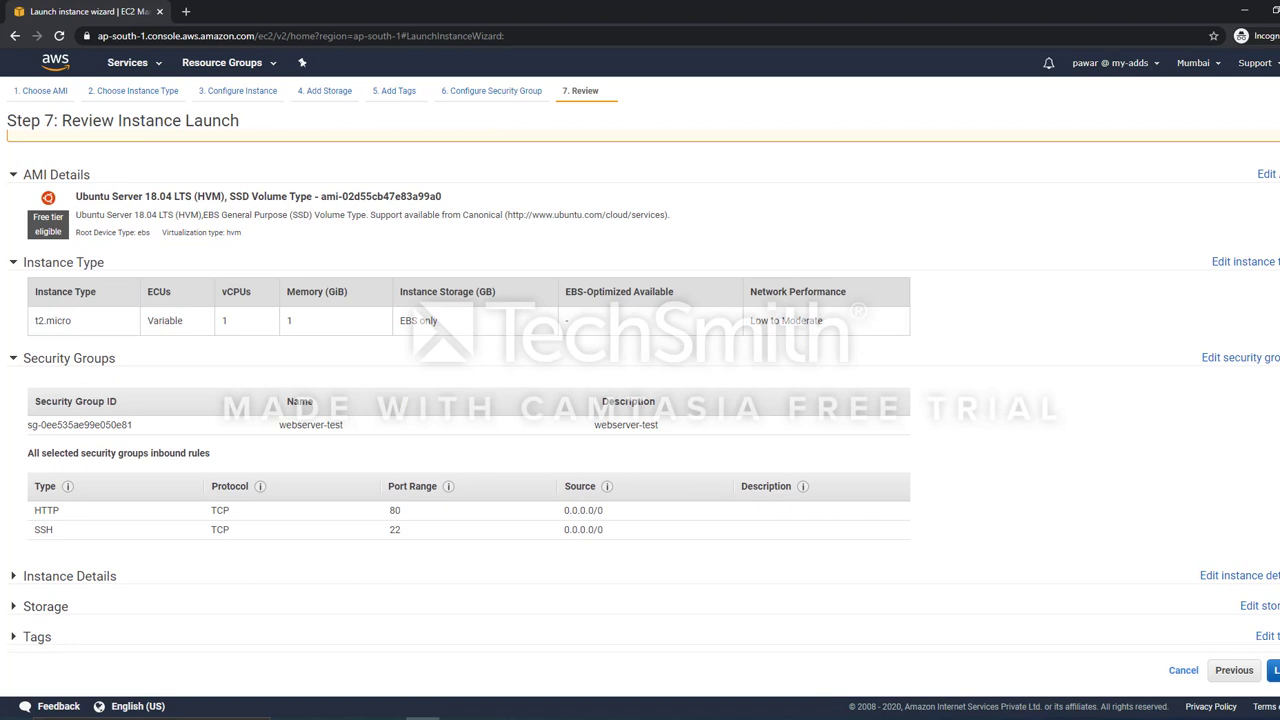
{"action": "left_click", "coordinate": [1274, 670]}
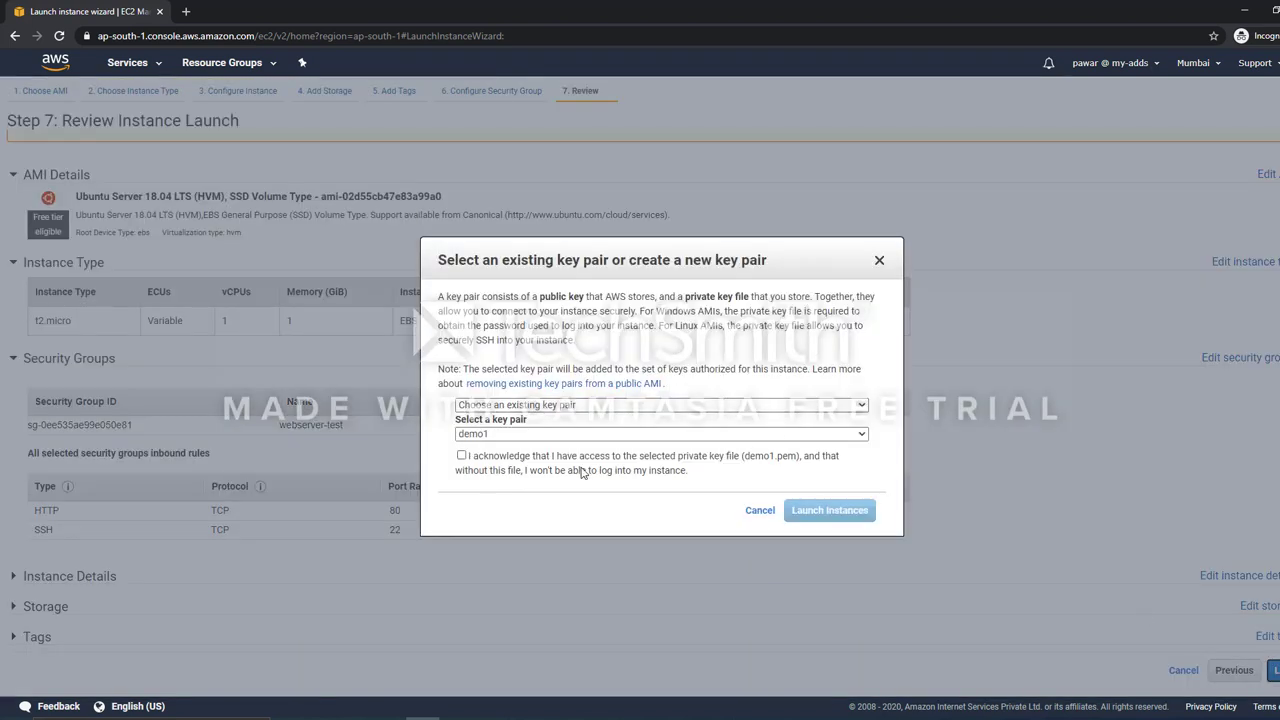
Try creating a new key pair named test and read the notice about downloading the private key file
{"action": "left_click", "coordinate": [592, 408]}
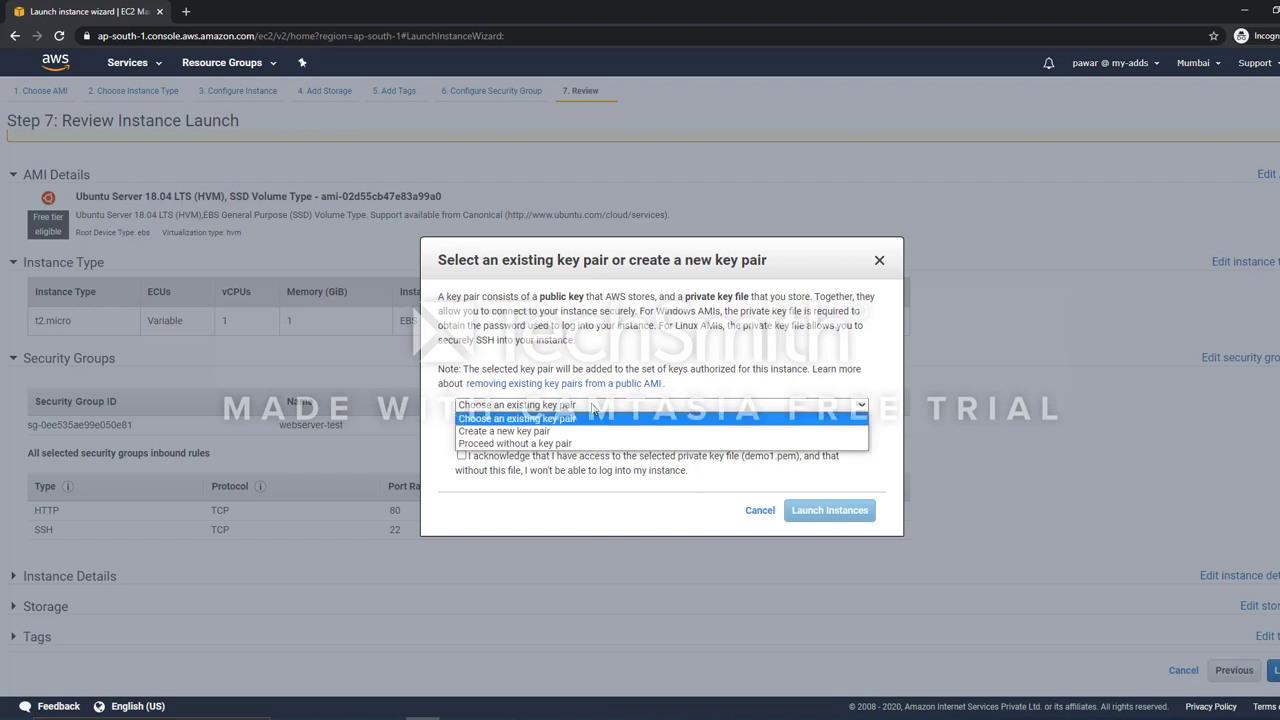
{"action": "left_click", "coordinate": [578, 428]}
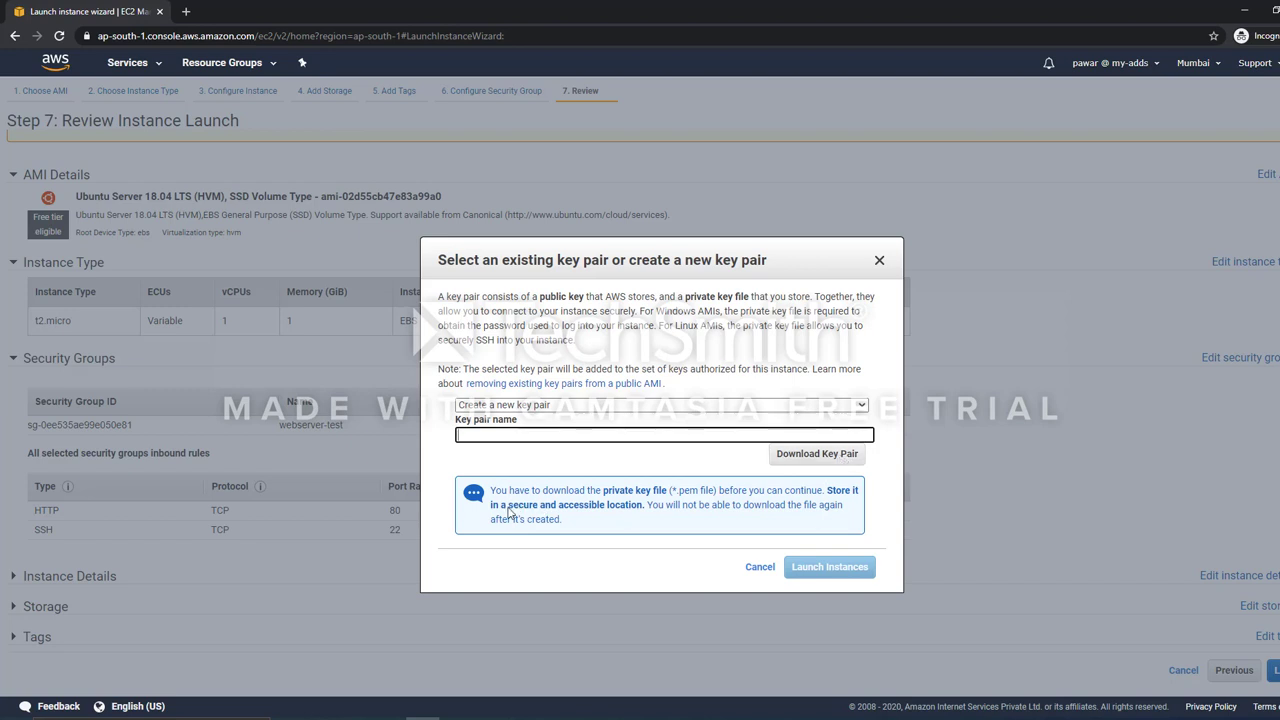
{"action": "left_click_drag", "start_coordinate": [508, 506], "coordinate": [645, 507]}
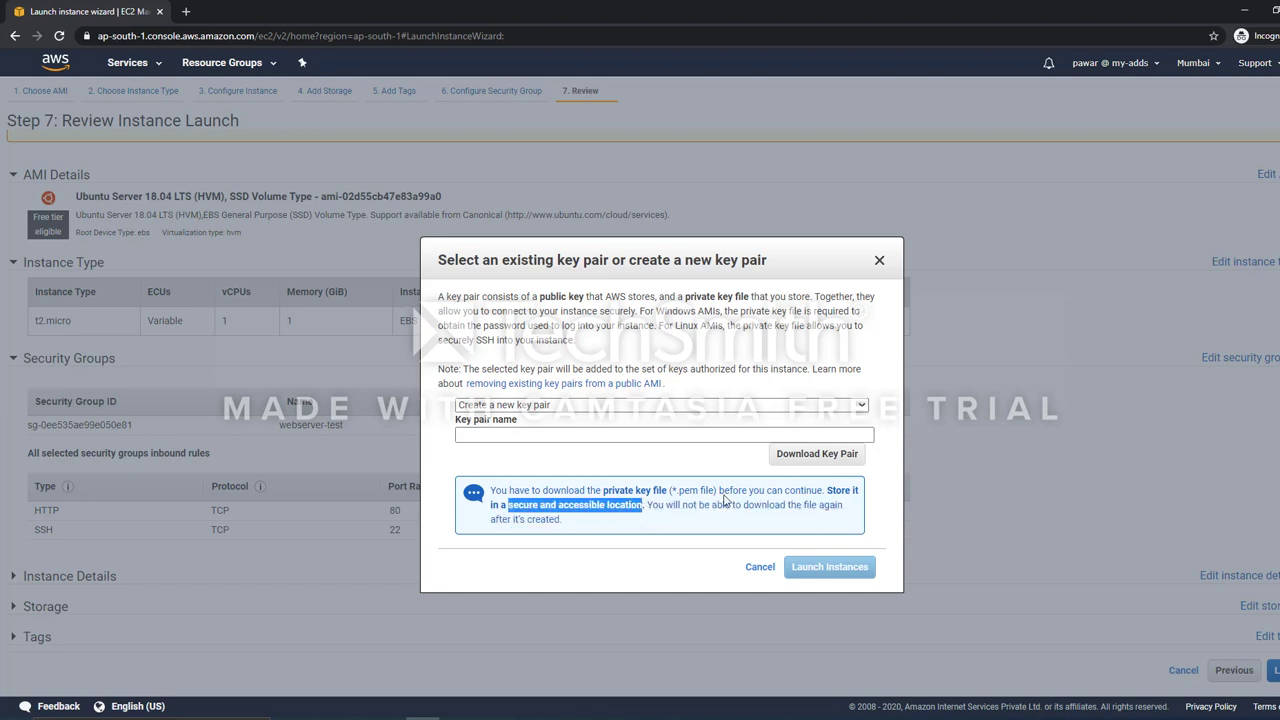
{"action": "left_click", "coordinate": [624, 510]}
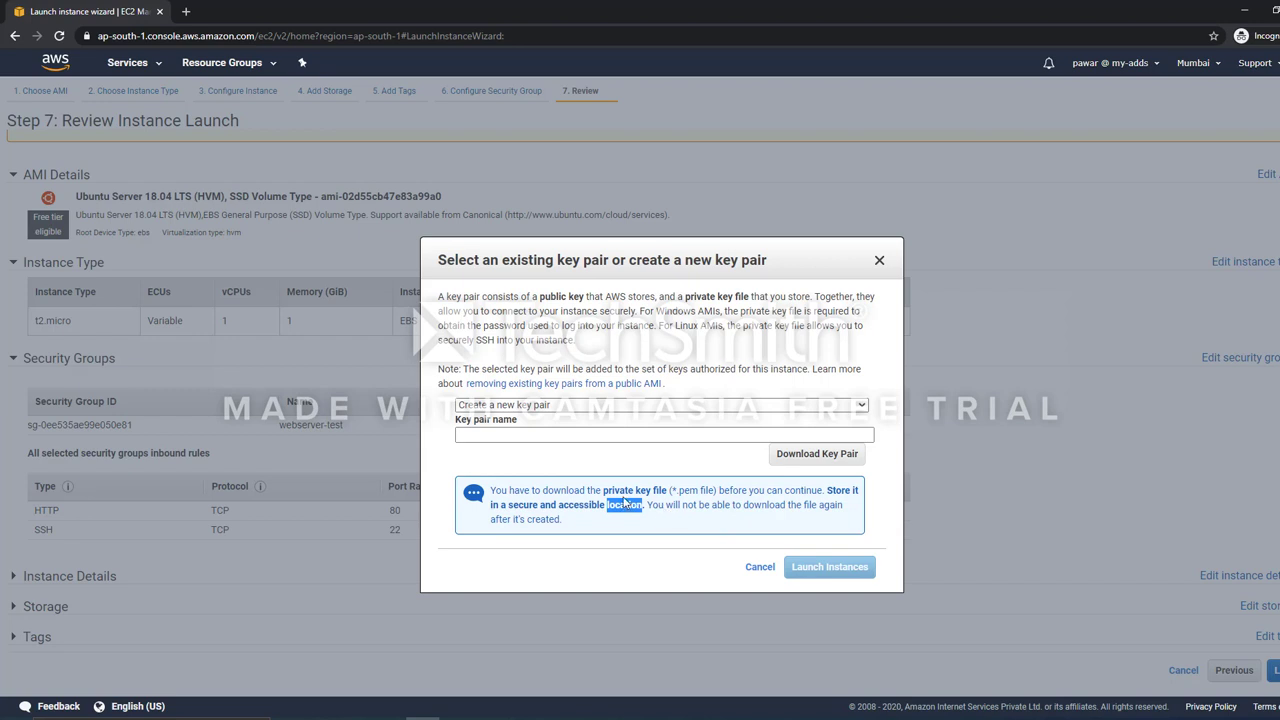
{"action": "left_click_drag", "start_coordinate": [612, 491], "coordinate": [662, 497]}
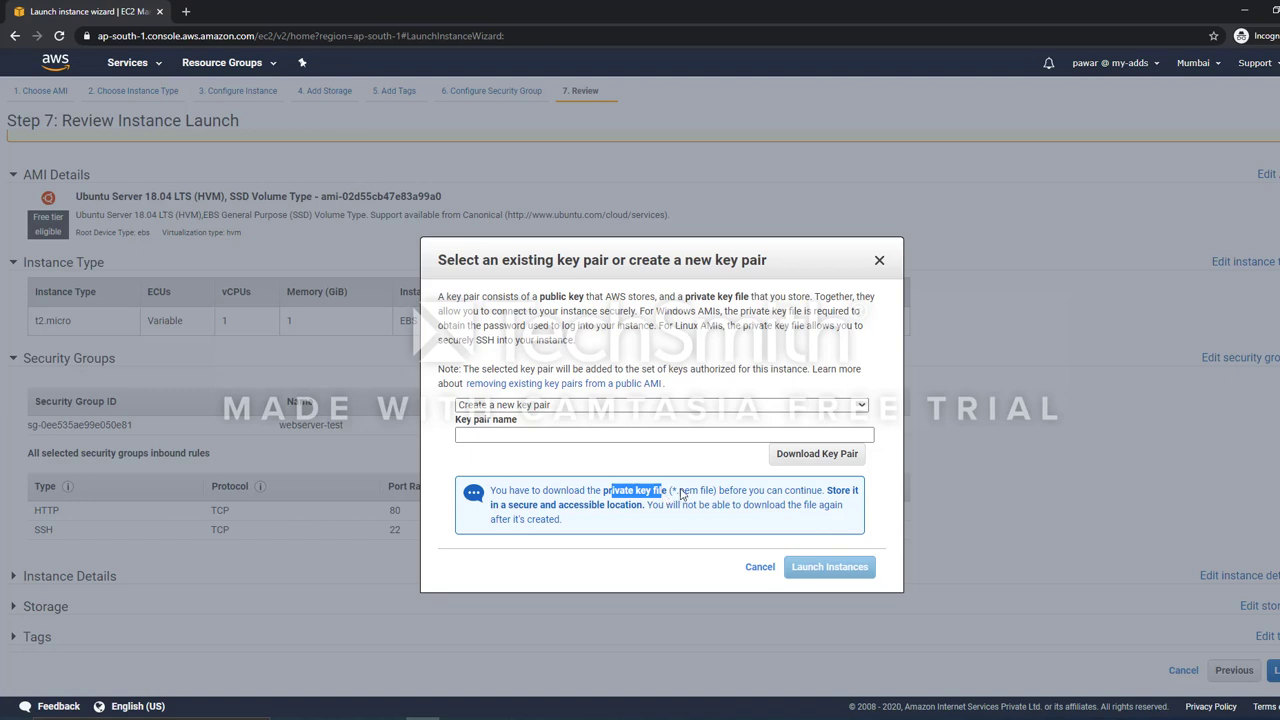
{"action": "left_click_drag", "start_coordinate": [679, 492], "coordinate": [697, 499]}
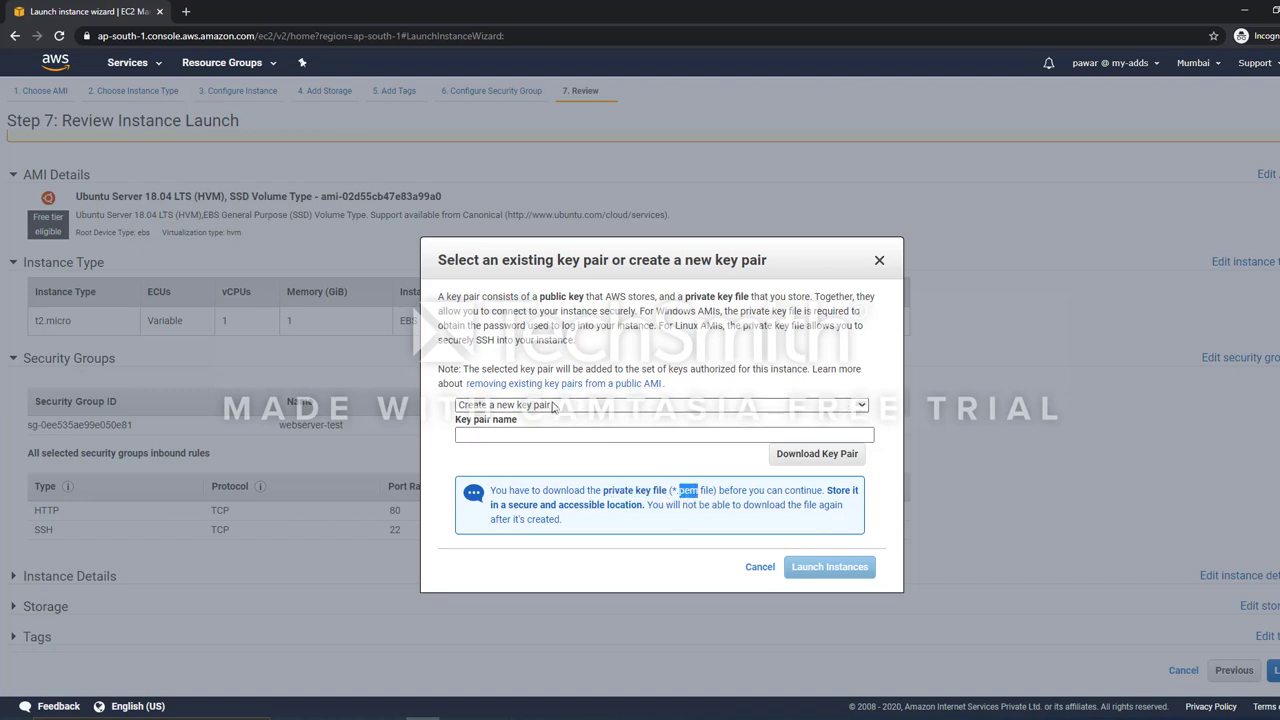
{"action": "left_click", "coordinate": [562, 436]}
{"action": "left_click", "coordinate": [562, 436]}
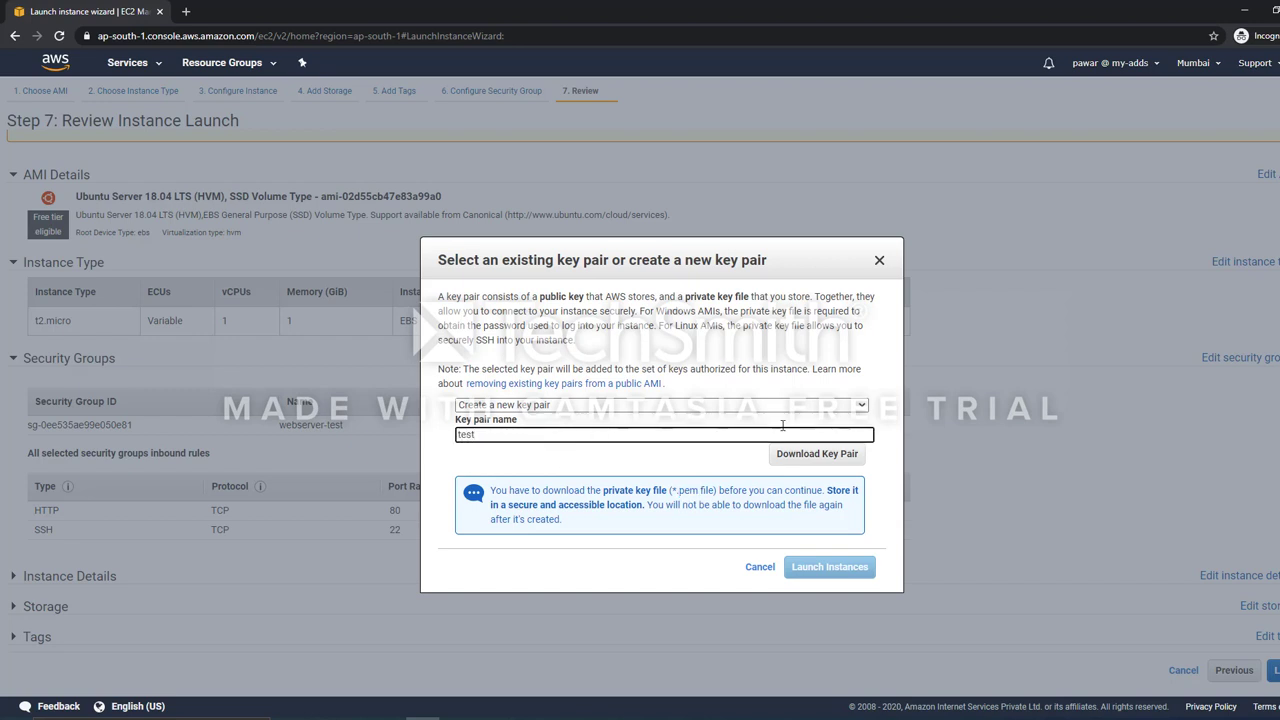
Choose the existing key pair test-instance, acknowledge having its private key file and launch the instance
{"action": "left_click", "coordinate": [750, 406]}
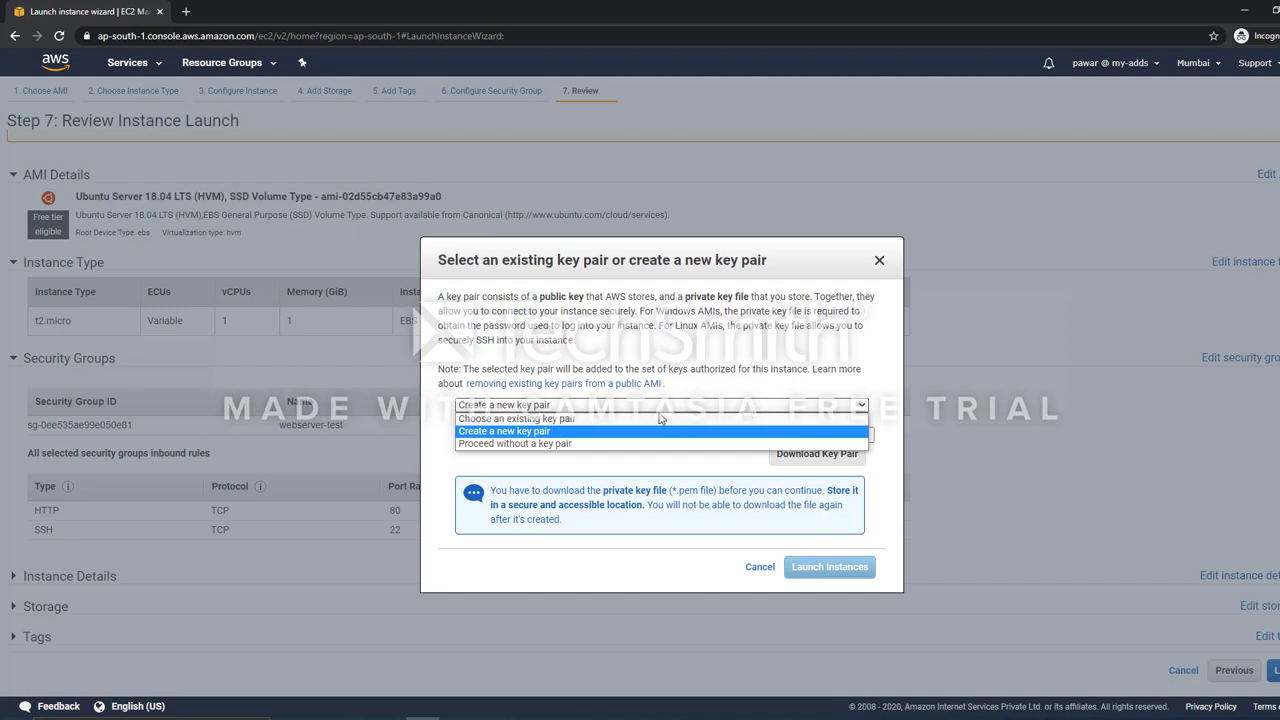
{"action": "left_click", "coordinate": [608, 420]}
{"action": "left_click", "coordinate": [600, 434]}
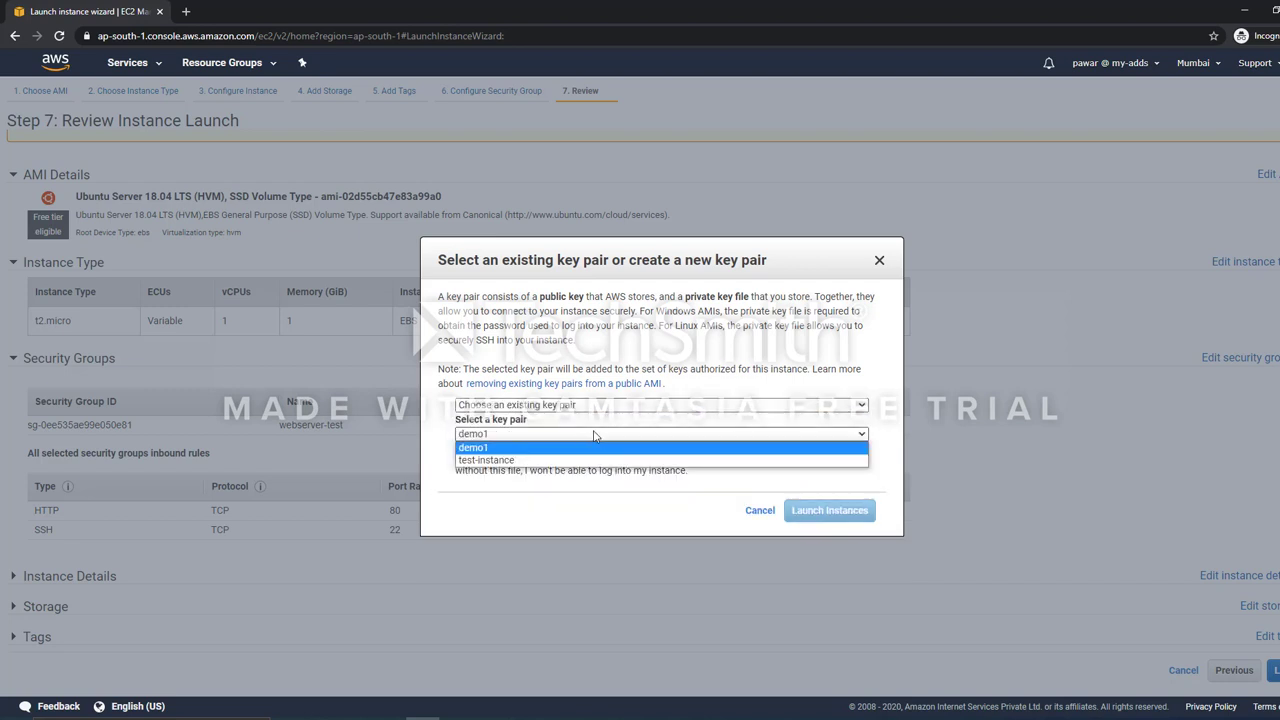
{"action": "left_click", "coordinate": [555, 452]}
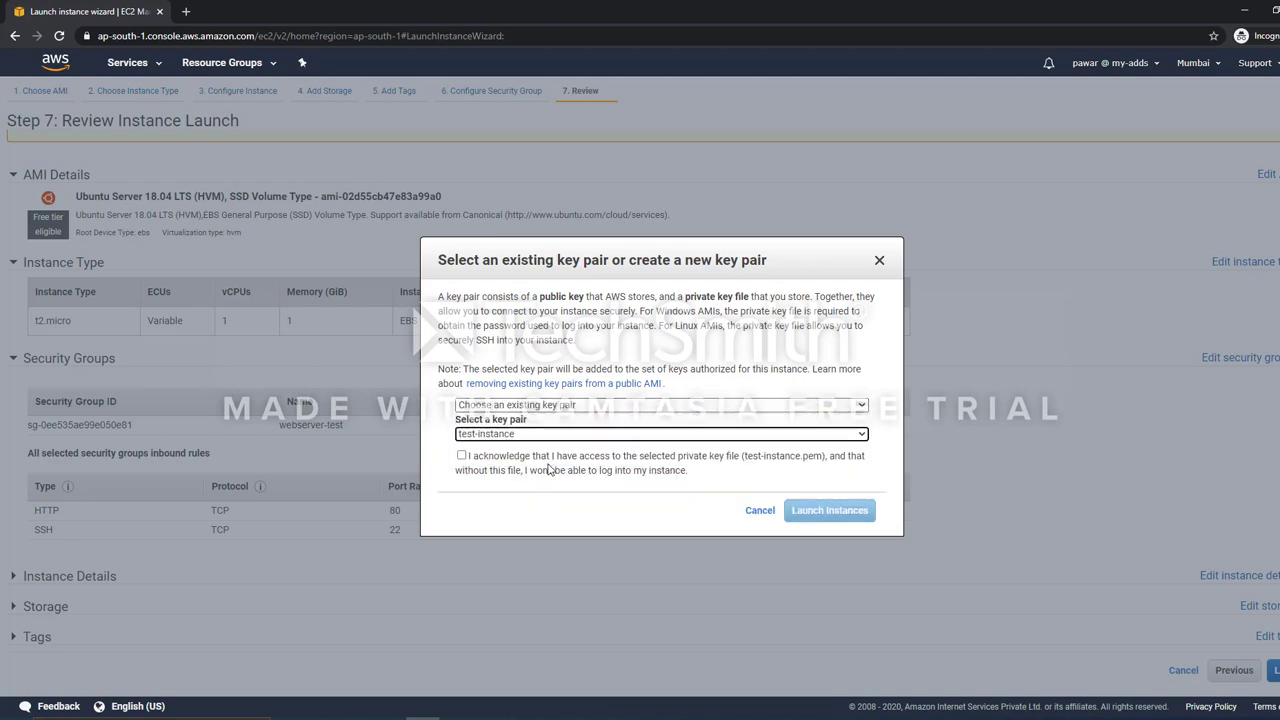
{"action": "left_click", "coordinate": [462, 456]}
{"action": "left_click", "coordinate": [819, 512]}
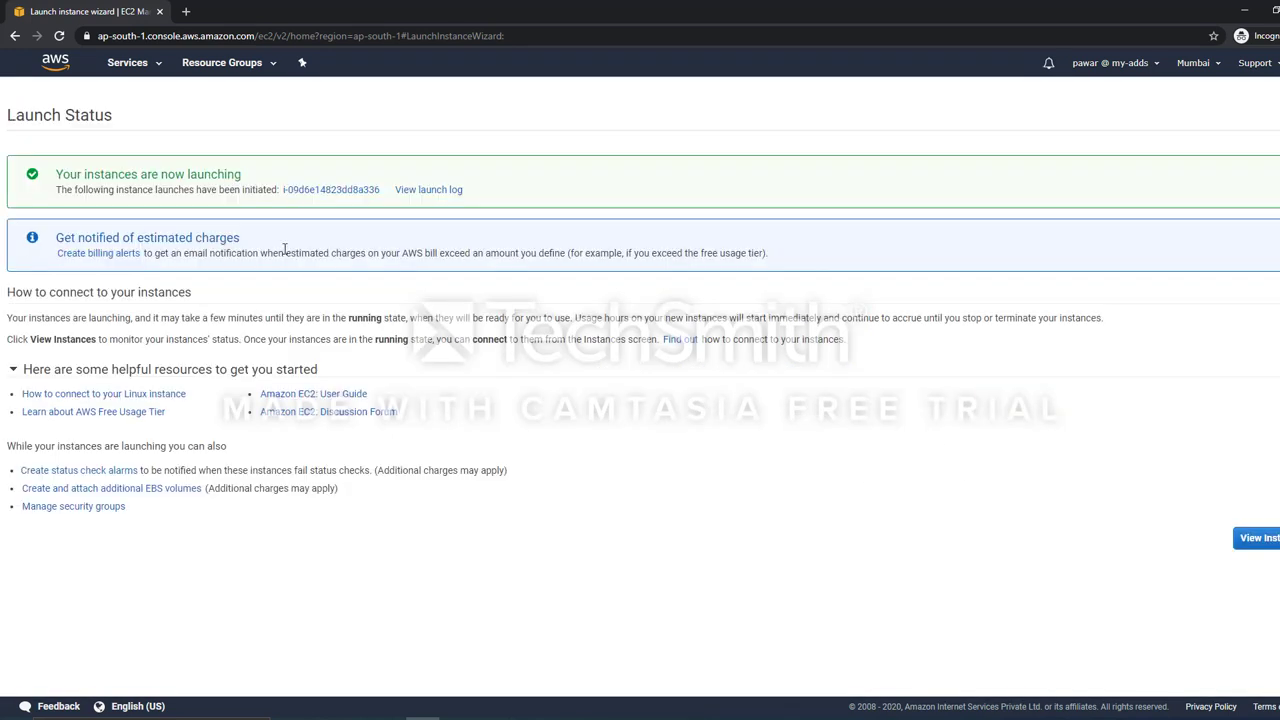
Open the instances list, check the state of the Webserver instance and enlarge its details area
{"action": "left_click", "coordinate": [1252, 540]}
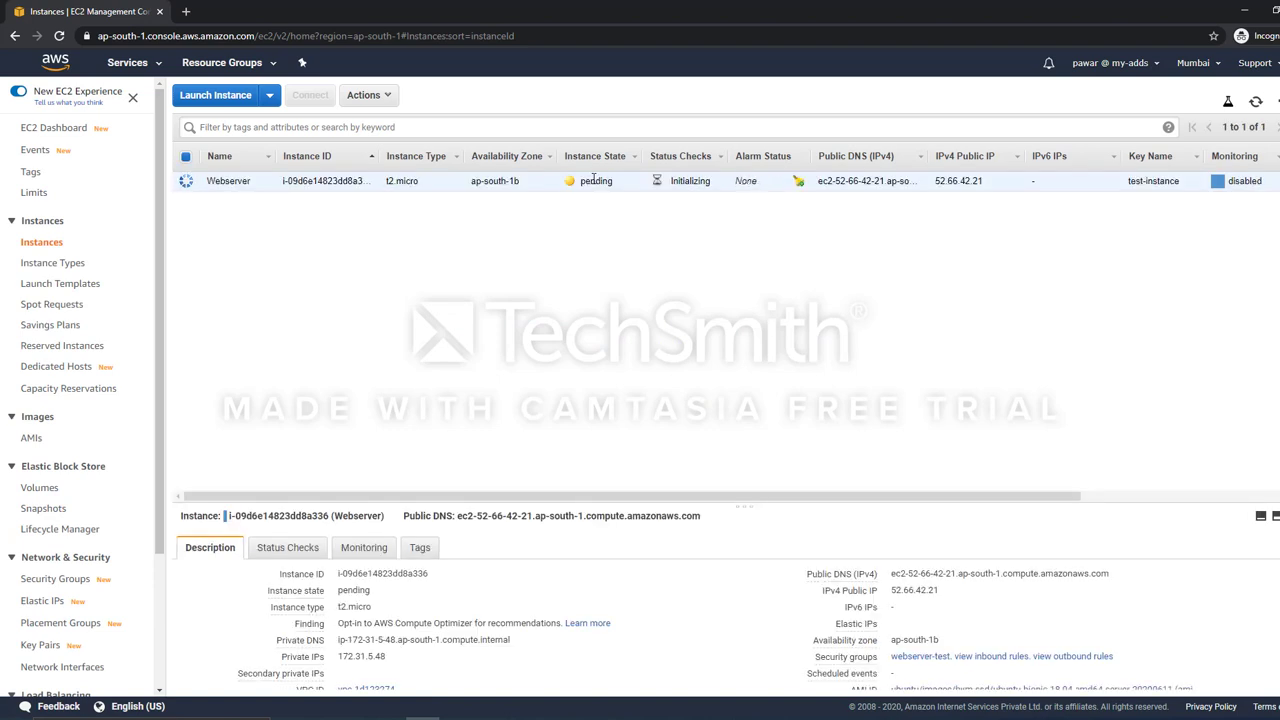
{"action": "double_click", "coordinate": [595, 181]}
{"action": "left_click_drag", "start_coordinate": [740, 506], "coordinate": [742, 347]}
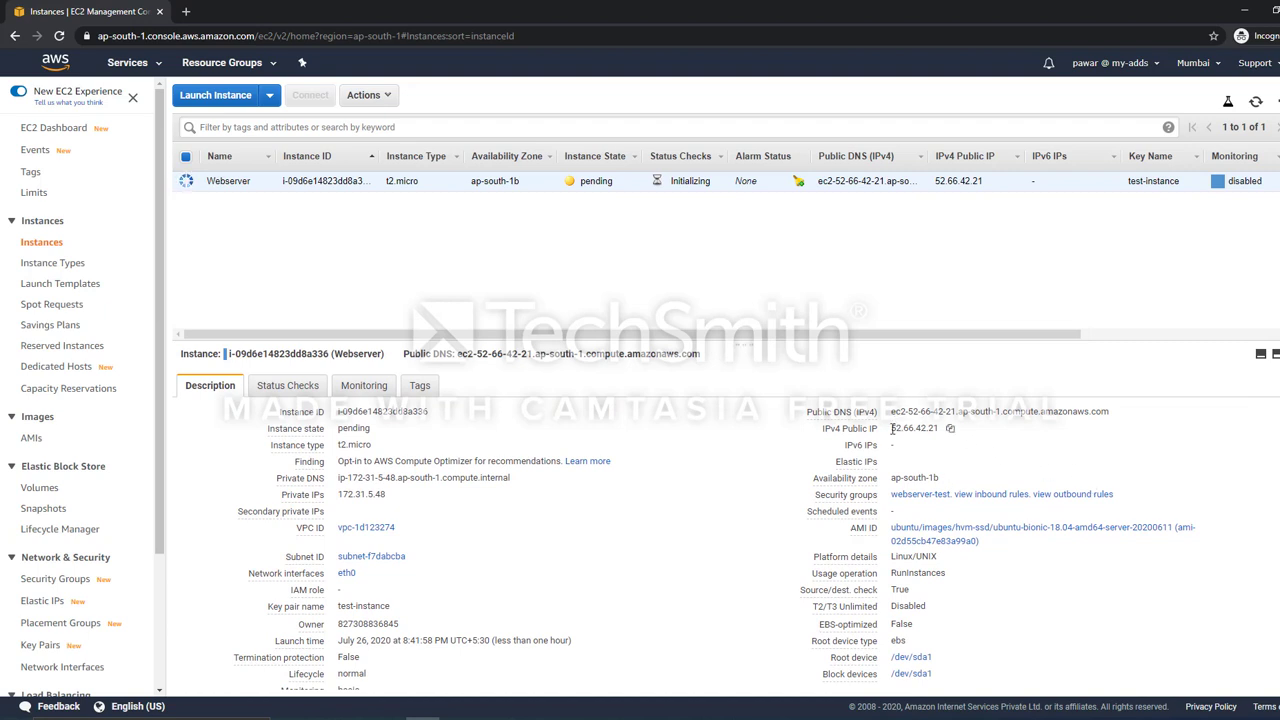
Check the Webserver instance's IPv4 public IP and copy its public DNS address
{"action": "left_click_drag", "start_coordinate": [892, 428], "coordinate": [940, 440]}
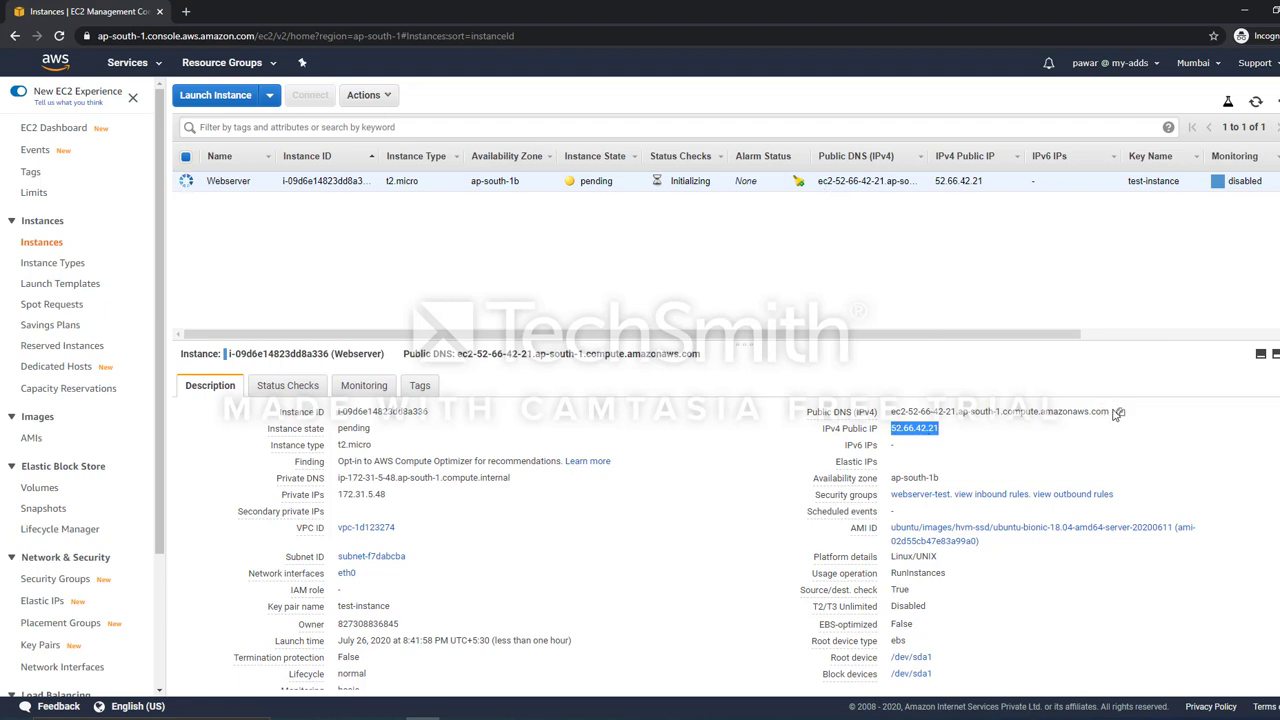
{"action": "left_click_drag", "start_coordinate": [1110, 412], "coordinate": [889, 412]}
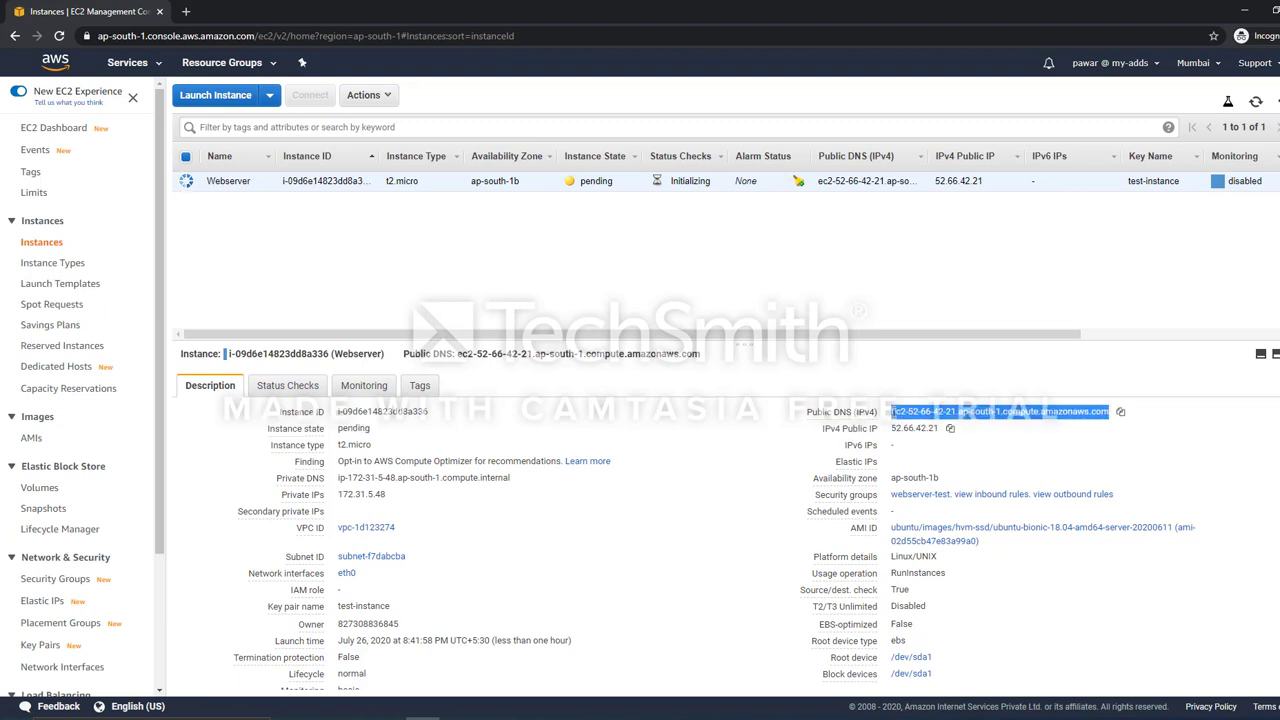
{"action": "left_click", "coordinate": [1120, 411]}
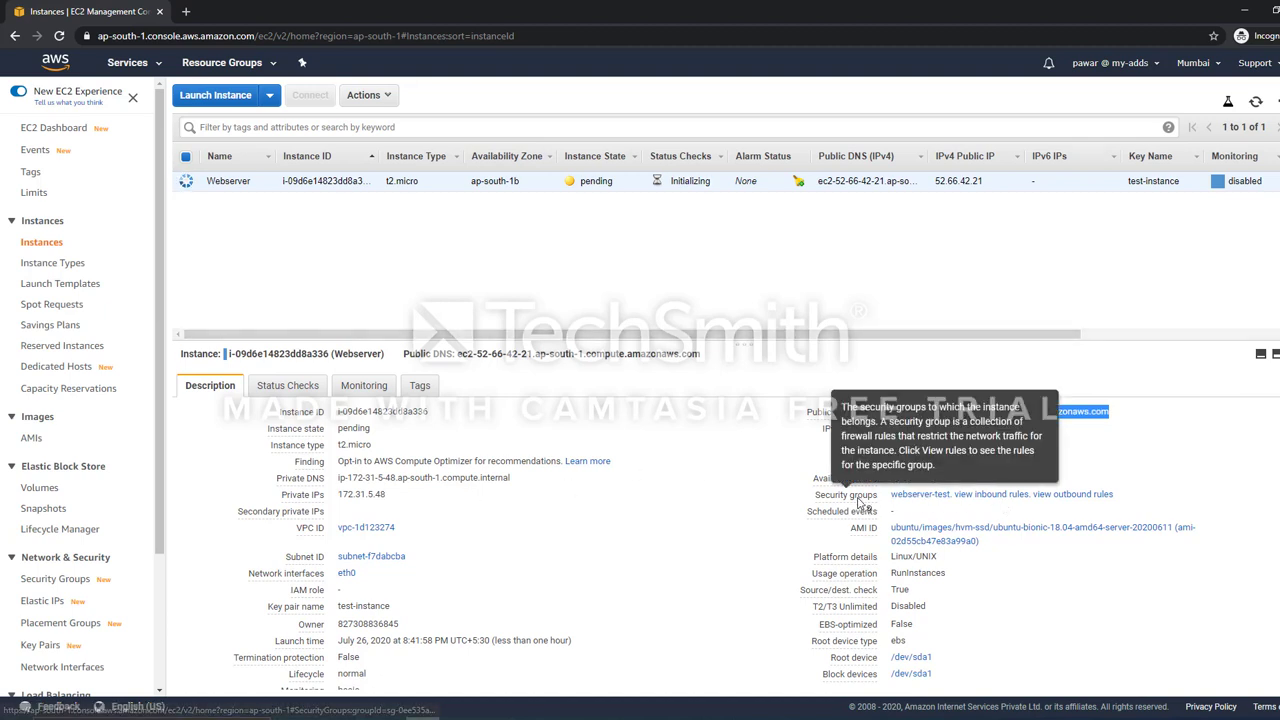
Examine the outbound and inbound rules of the instance's security group and check the instance state
{"action": "mouse_move", "coordinate": [870, 503]}
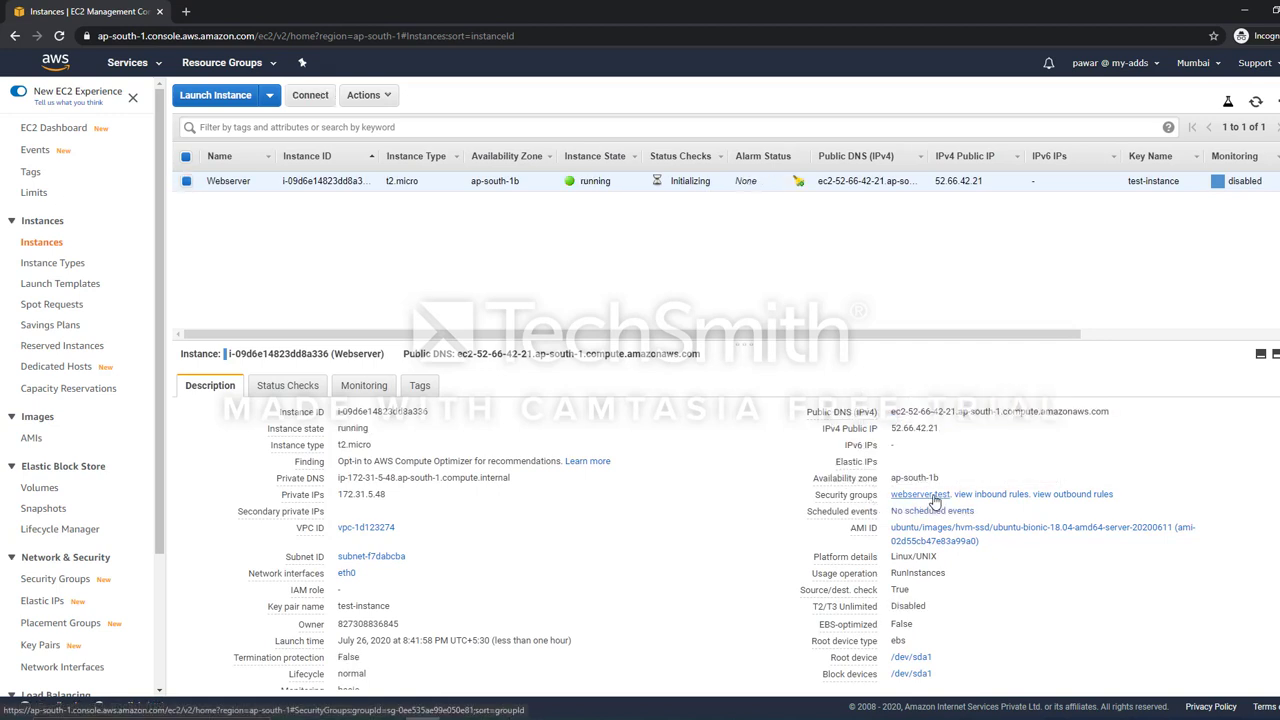
{"action": "left_click", "coordinate": [1066, 495]}
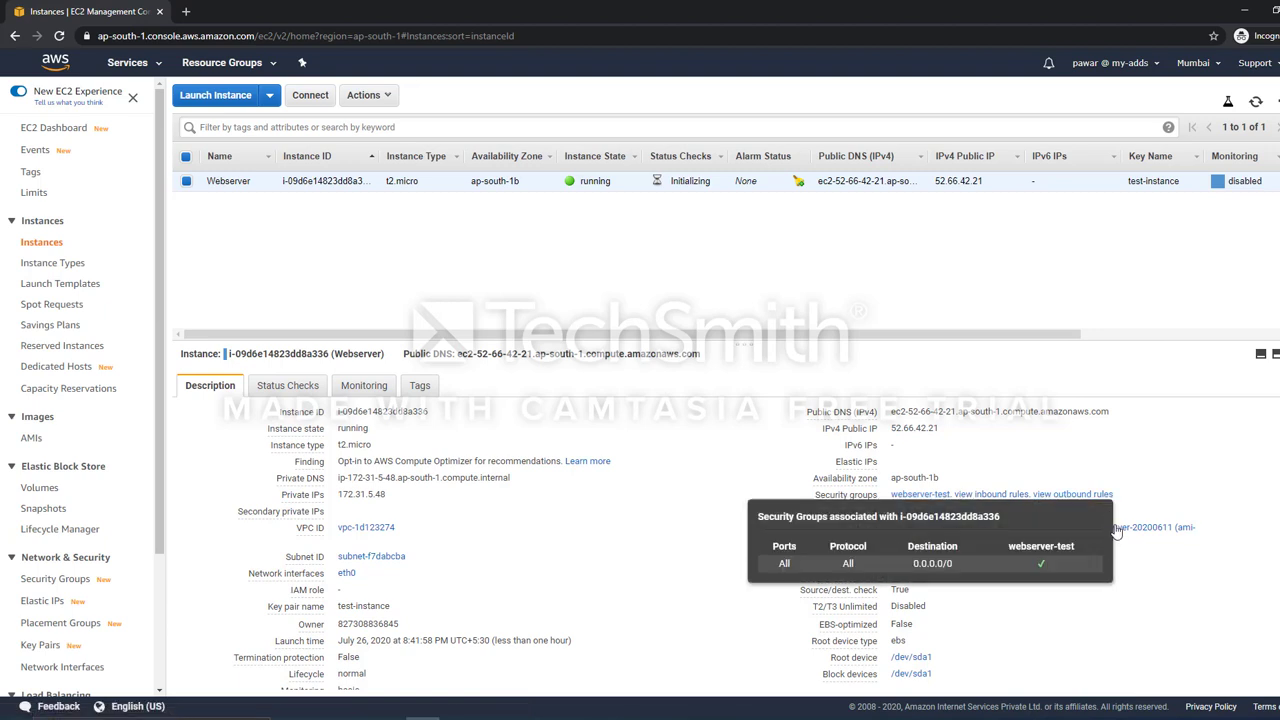
{"action": "left_click_drag", "start_coordinate": [961, 565], "coordinate": [775, 563]}
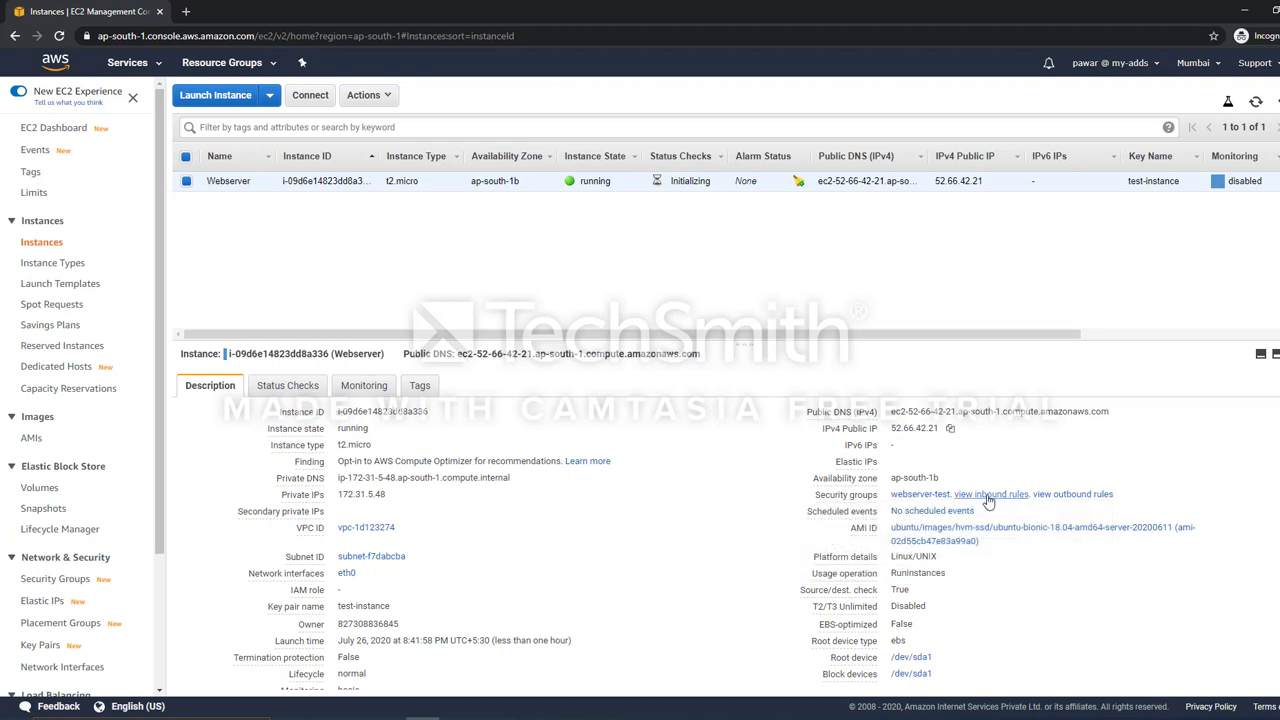
{"action": "mouse_move", "coordinate": [991, 500]}
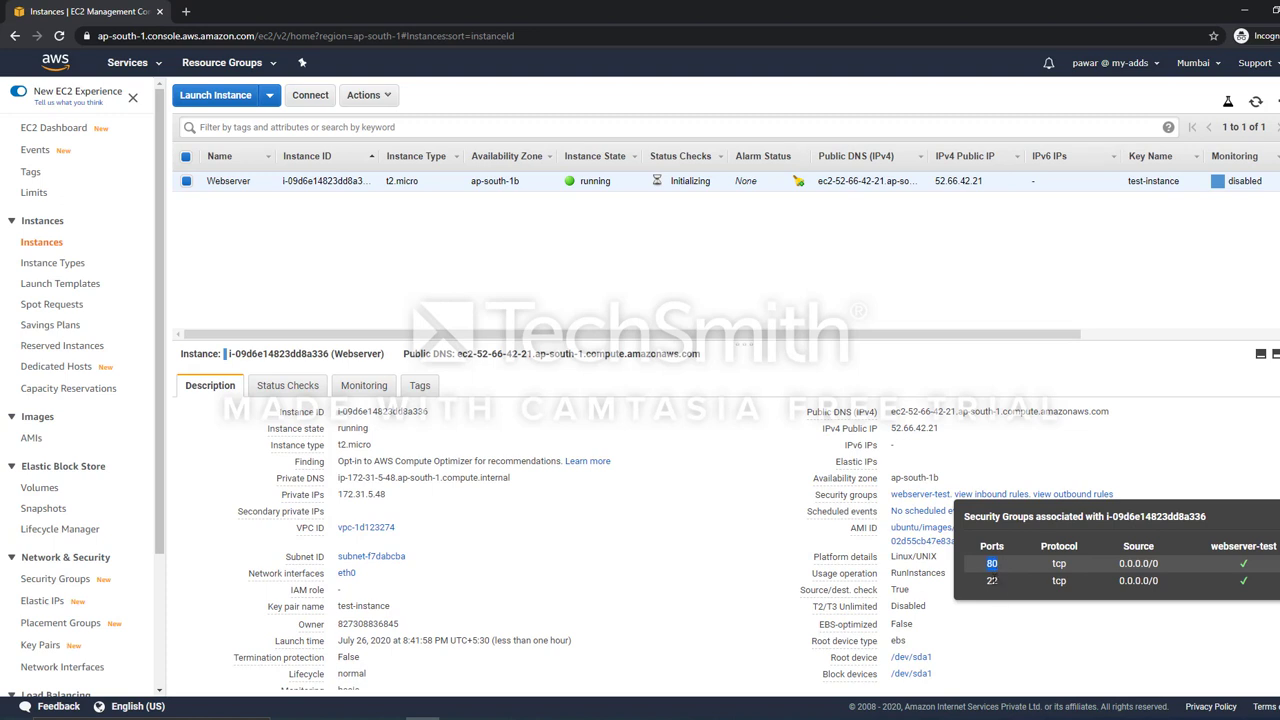
{"action": "double_click", "coordinate": [993, 581]}
{"action": "left_click", "coordinate": [1038, 451]}
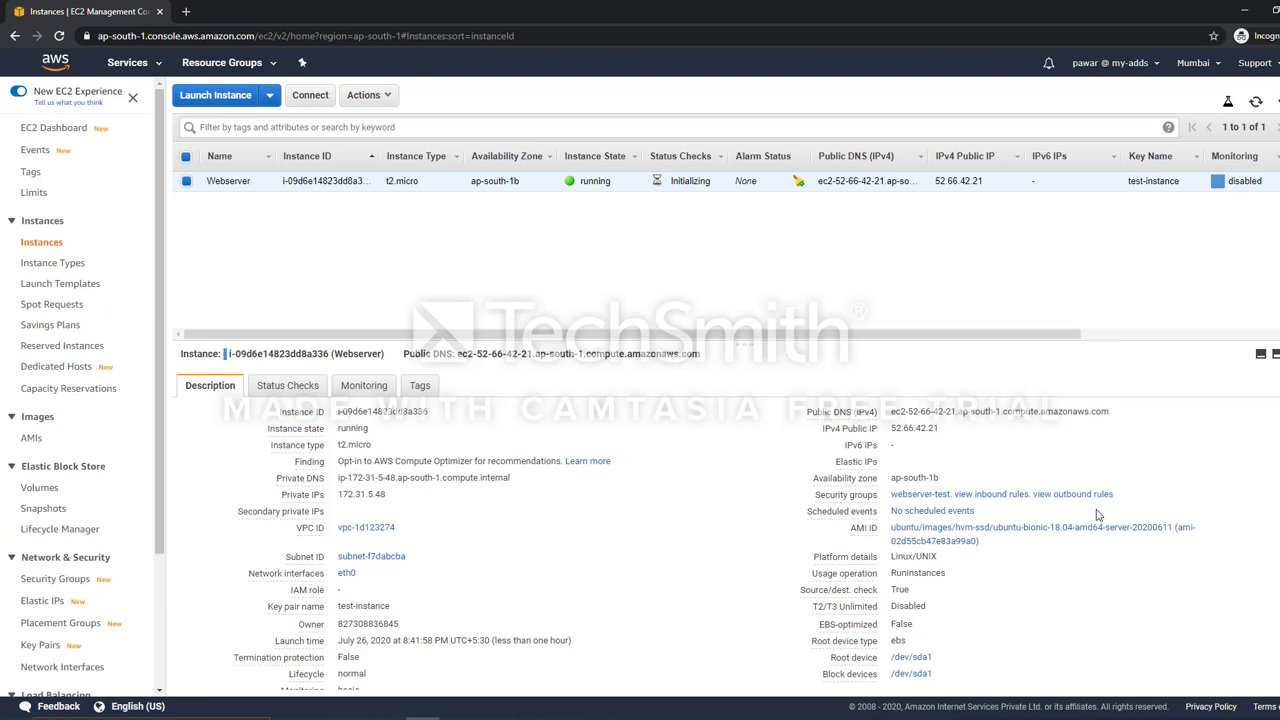
{"action": "left_click", "coordinate": [1007, 497]}
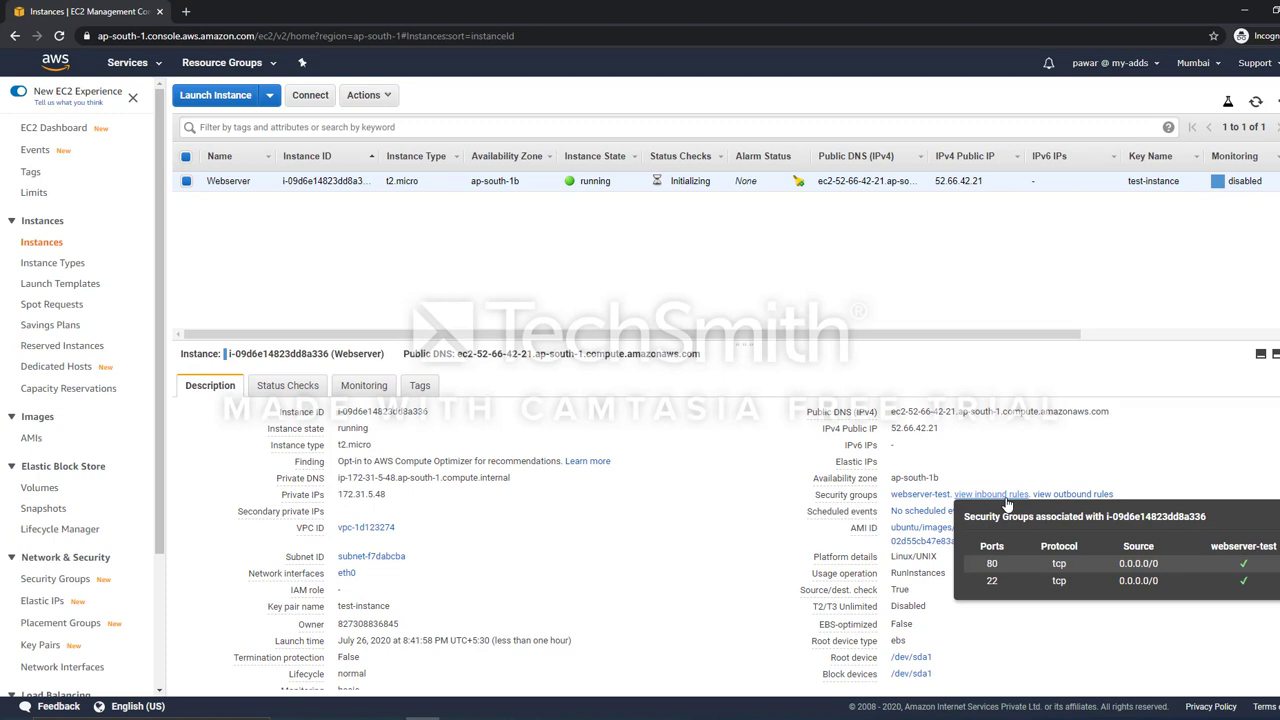
{"action": "left_click", "coordinate": [1076, 496]}
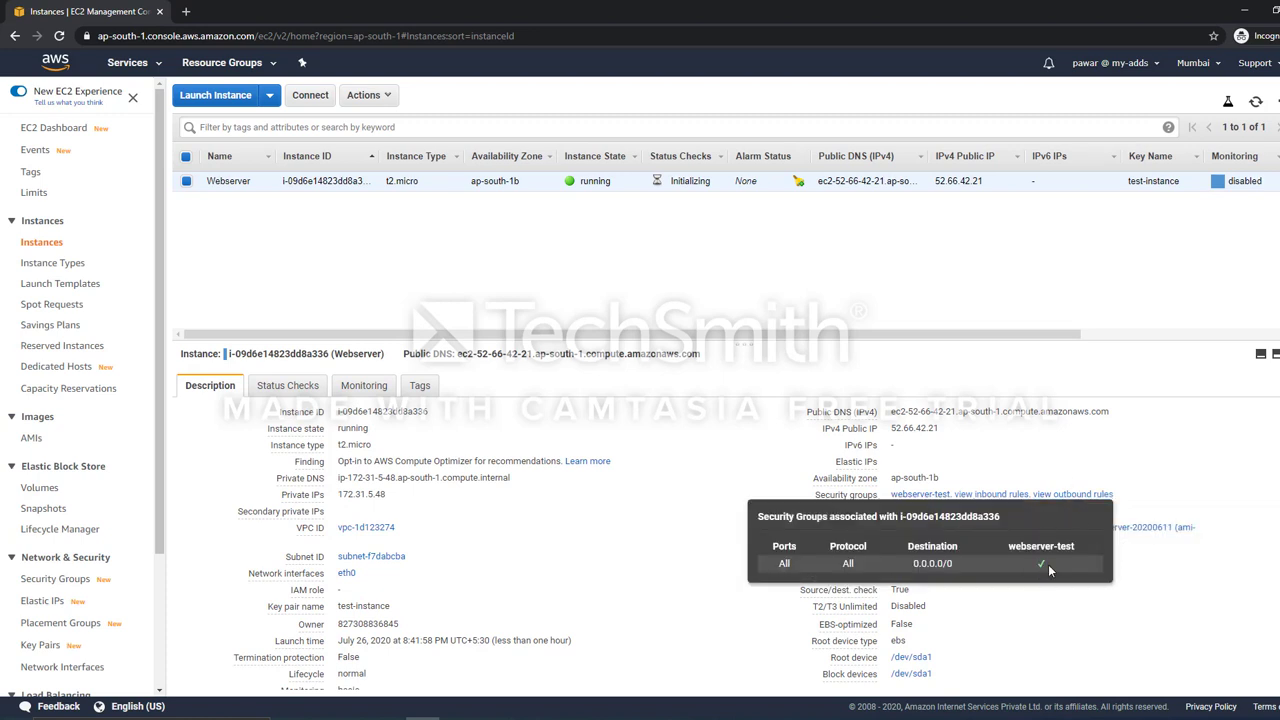
{"action": "double_click", "coordinate": [595, 181]}
{"action": "left_click", "coordinate": [810, 309]}
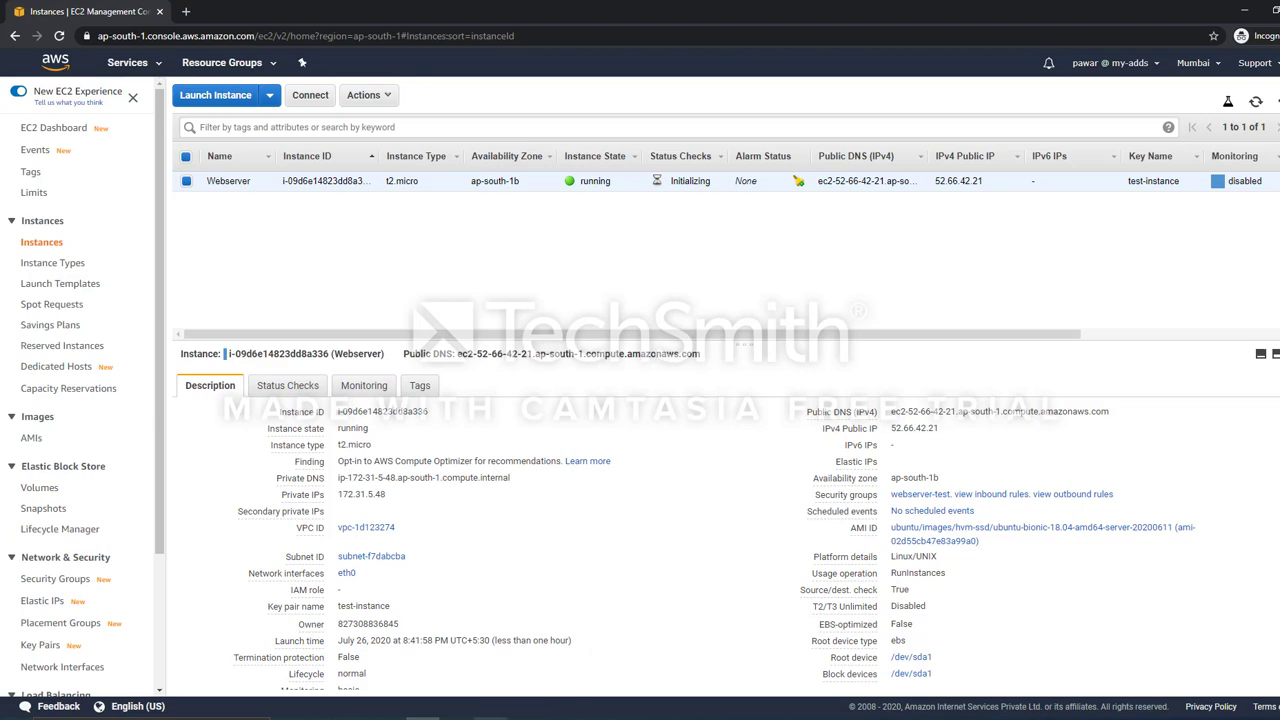
Switch to the PuTTY terminal and begin an ssh command at the prompt in the keys directory
{"action": "left_click", "coordinate": [490, 718]}
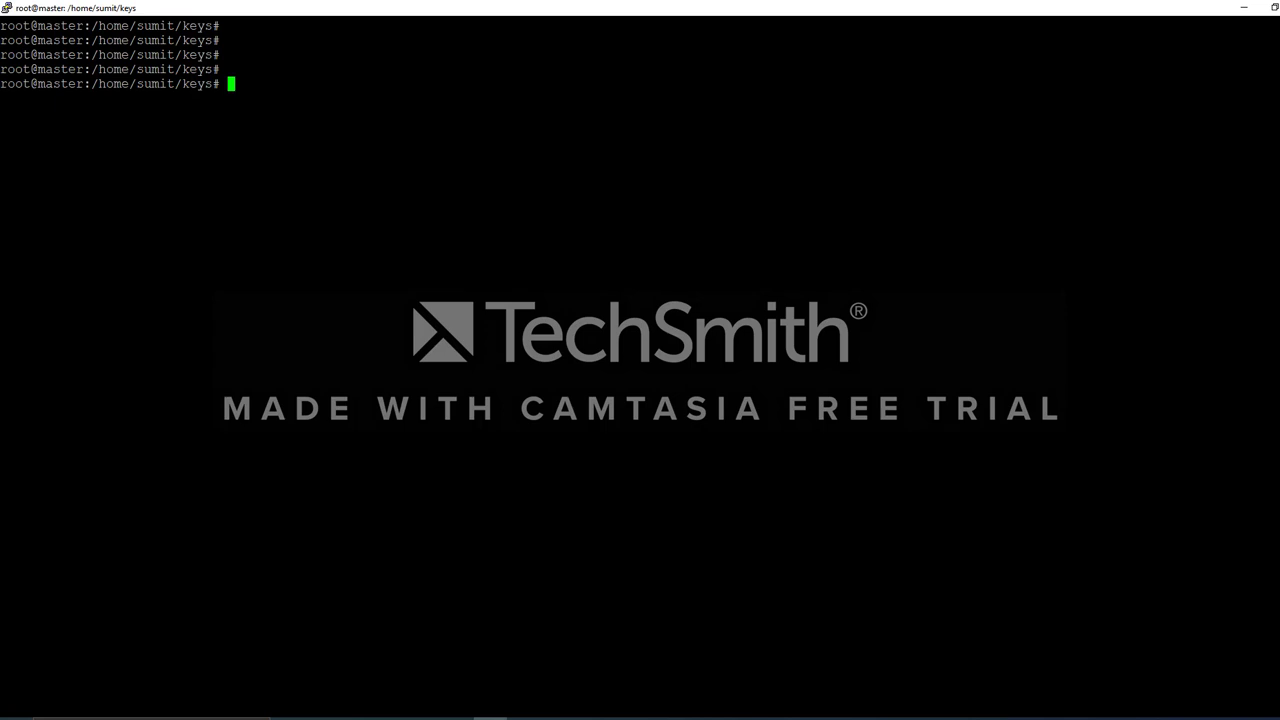
{"action": "key", "text": "Return"}
{"action": "key", "text": "Return"}
{"action": "key", "text": "Return"}
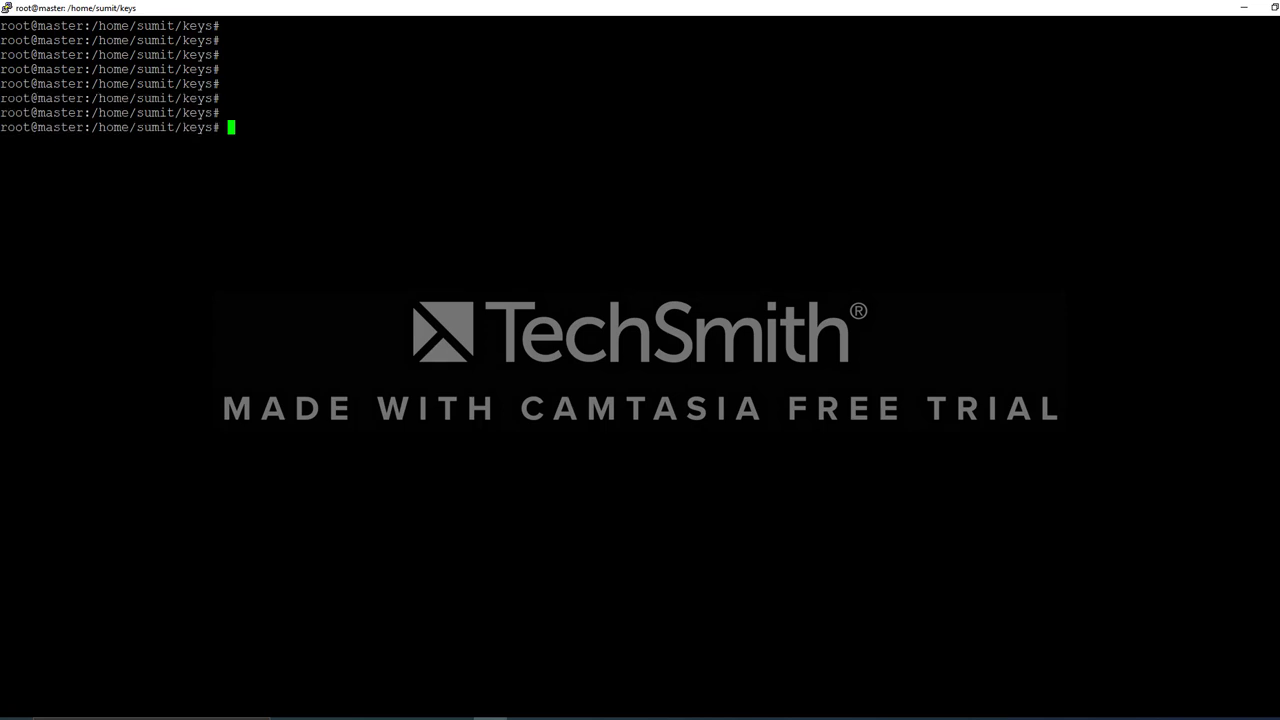
{"action": "type", "text": "ssh -"}
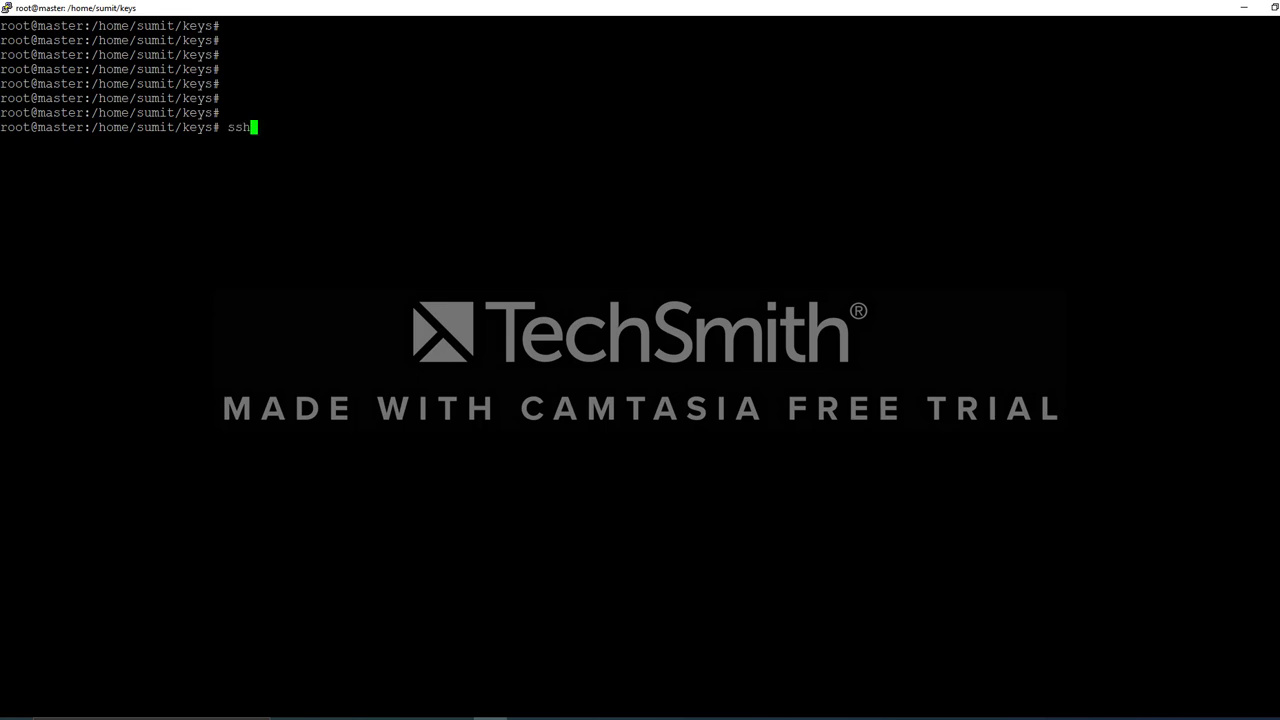